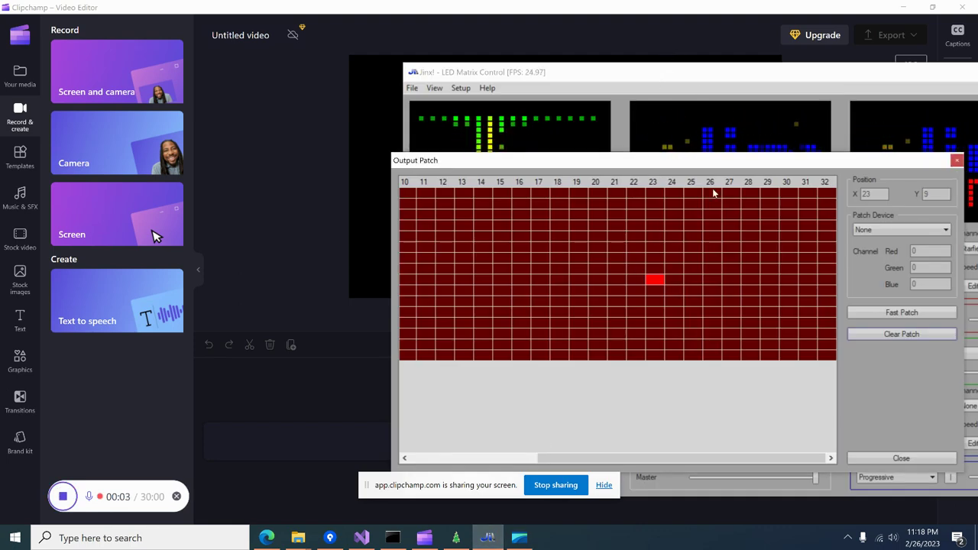
- Play the Heavy Rain, Hellfire and Unicode Text scenes in Show Mode, and return to the main control window
key(Escape)
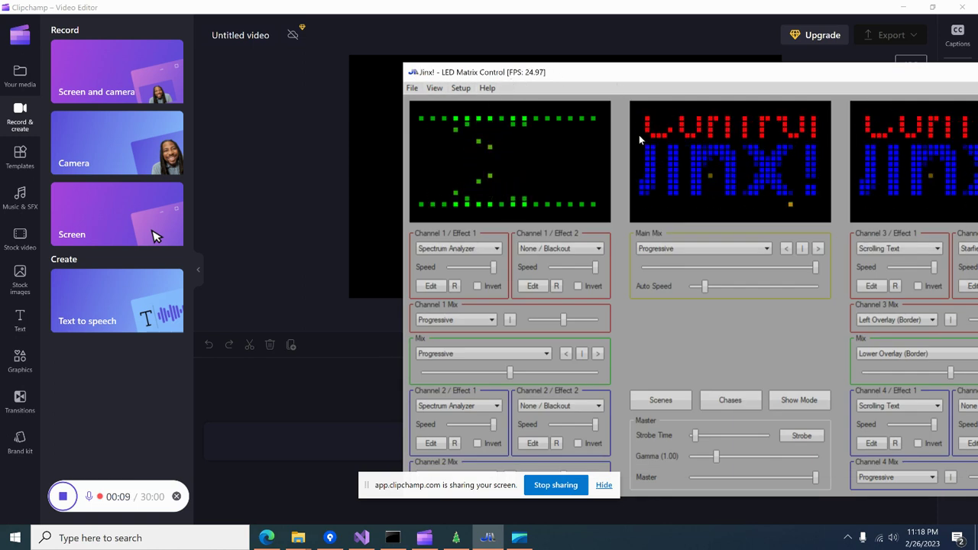
click(799, 399)
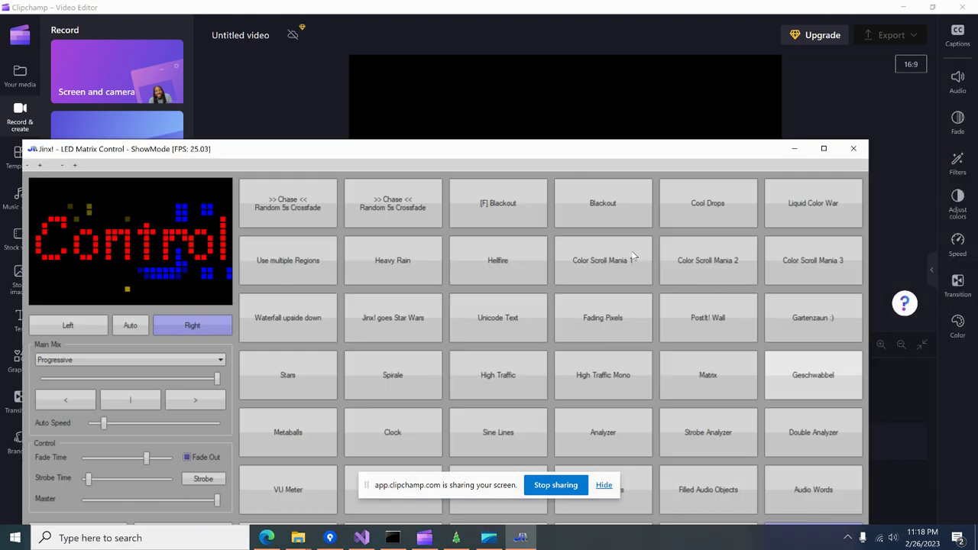
click(382, 259)
click(497, 260)
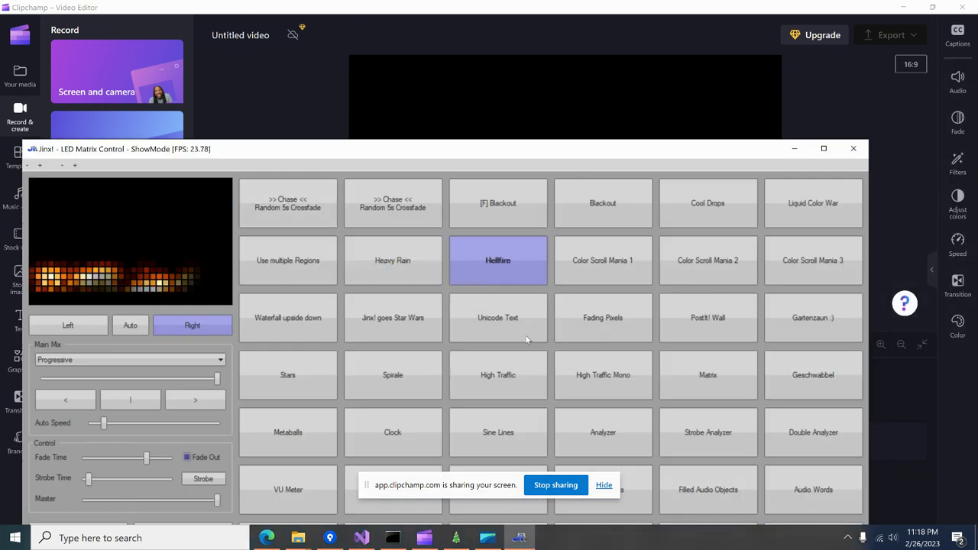
click(526, 338)
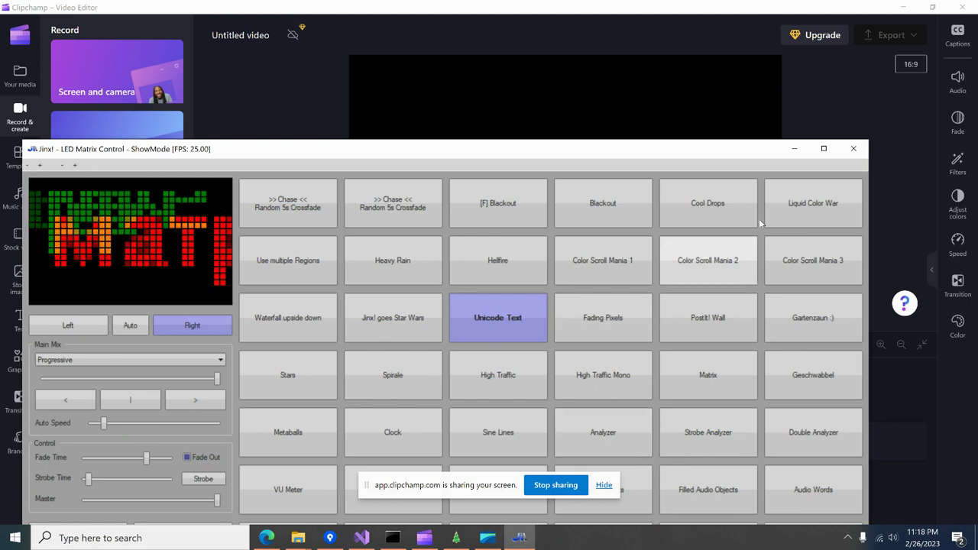
drag(571, 148, 594, 91)
click(883, 82)
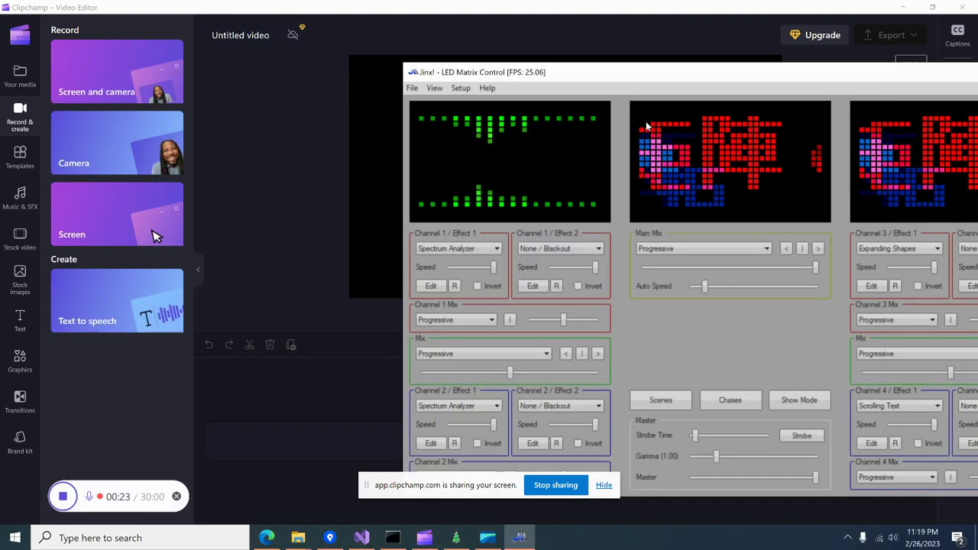
- Set PixelStep to 1 in the matrix options and accept the settings
click(460, 89)
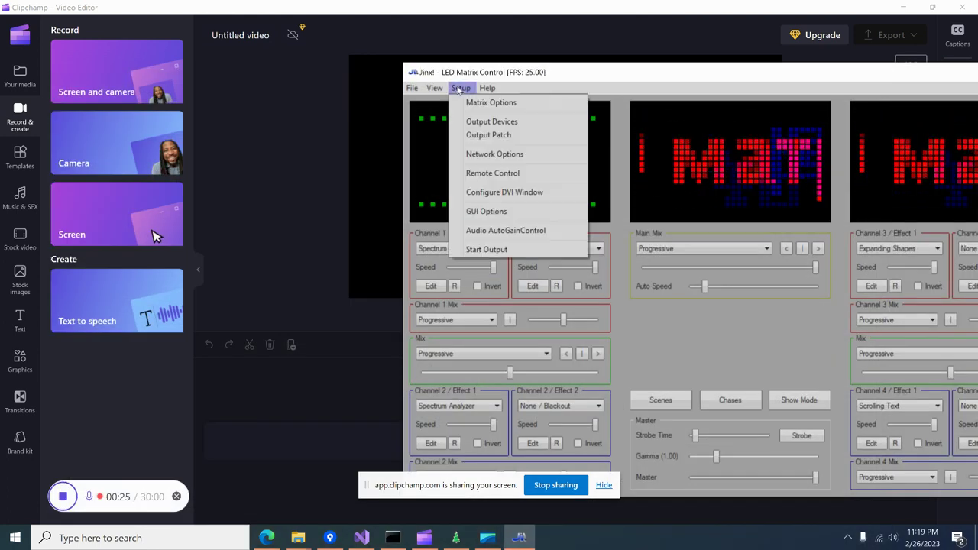
click(490, 102)
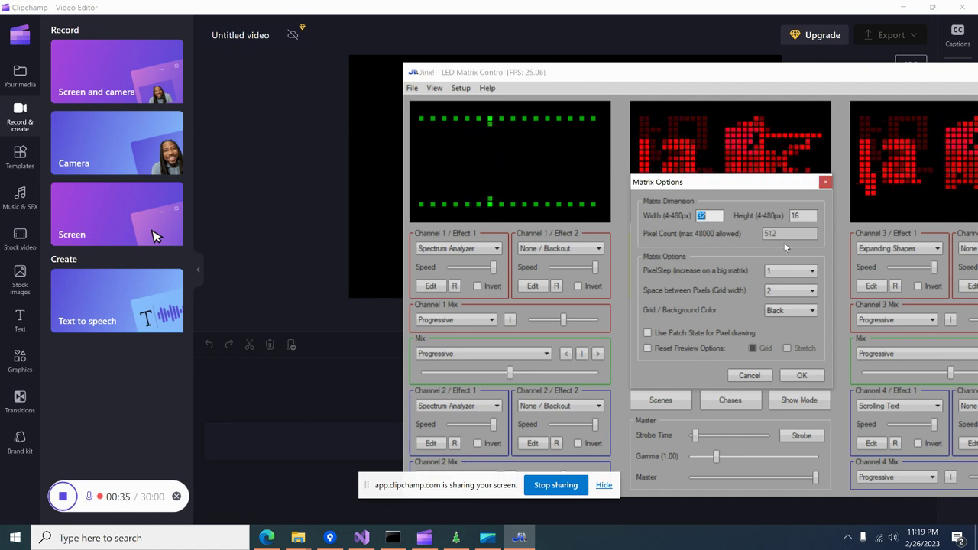
click(789, 273)
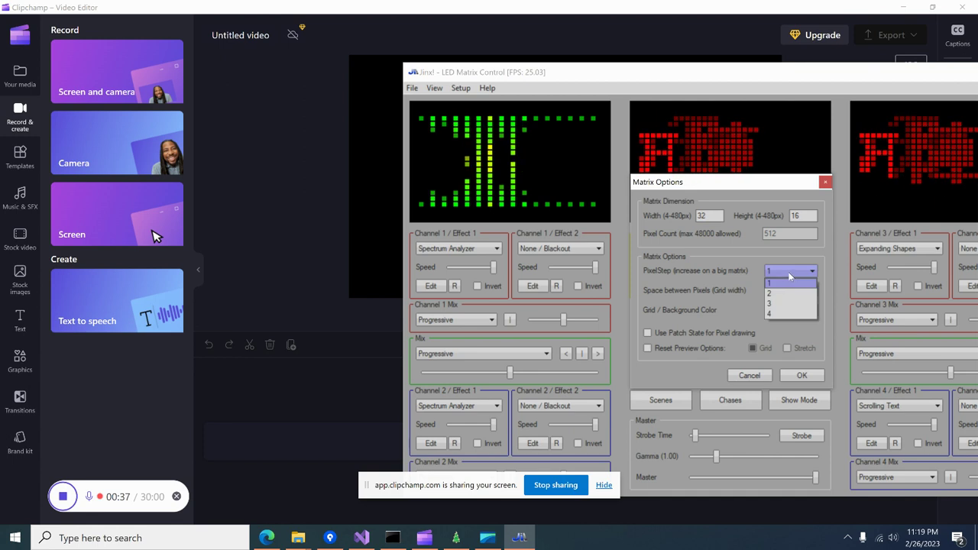
click(789, 281)
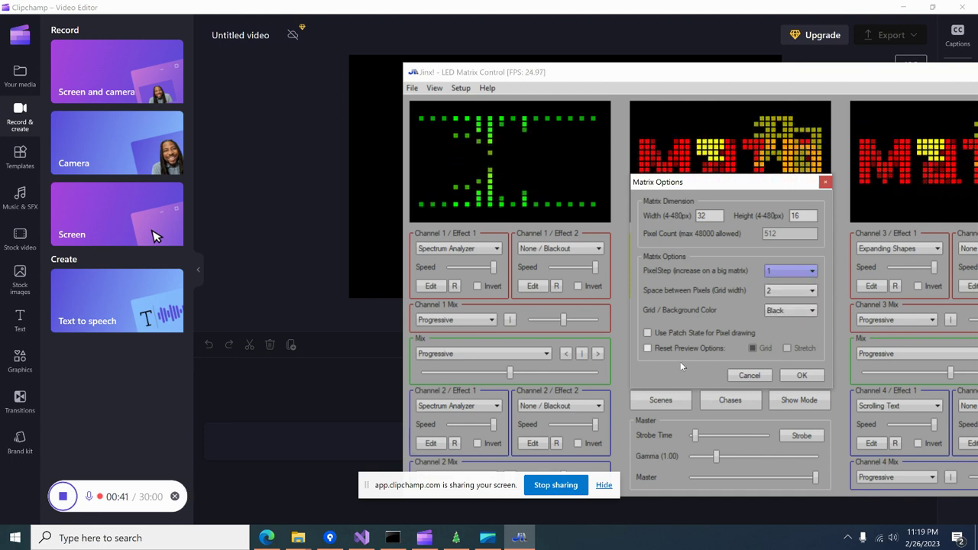
click(801, 376)
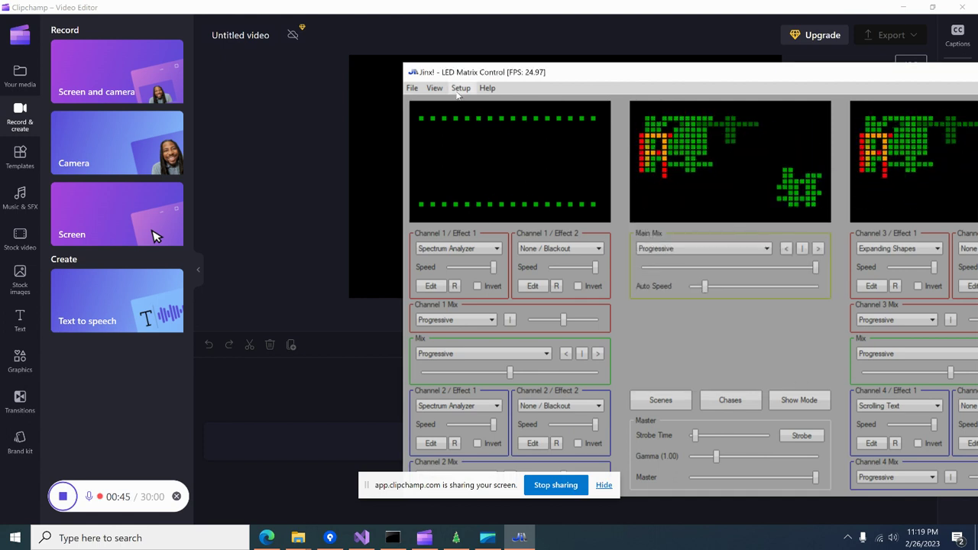
- Review the list of configured output devices and close it
click(460, 88)
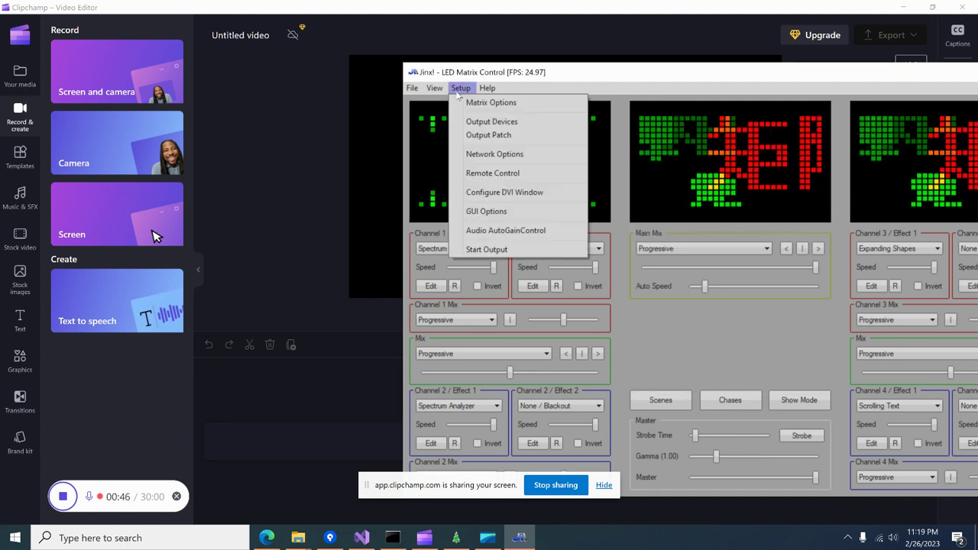
click(489, 124)
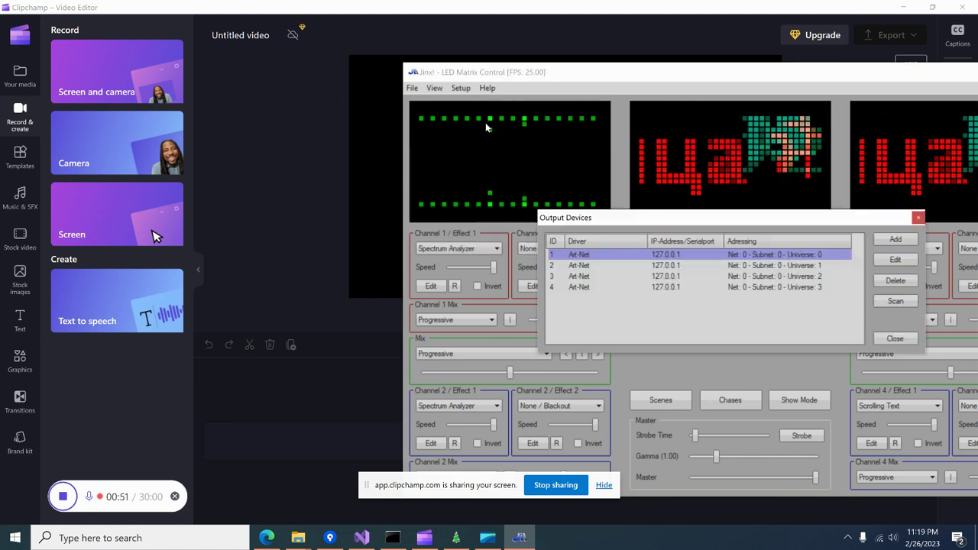
click(894, 338)
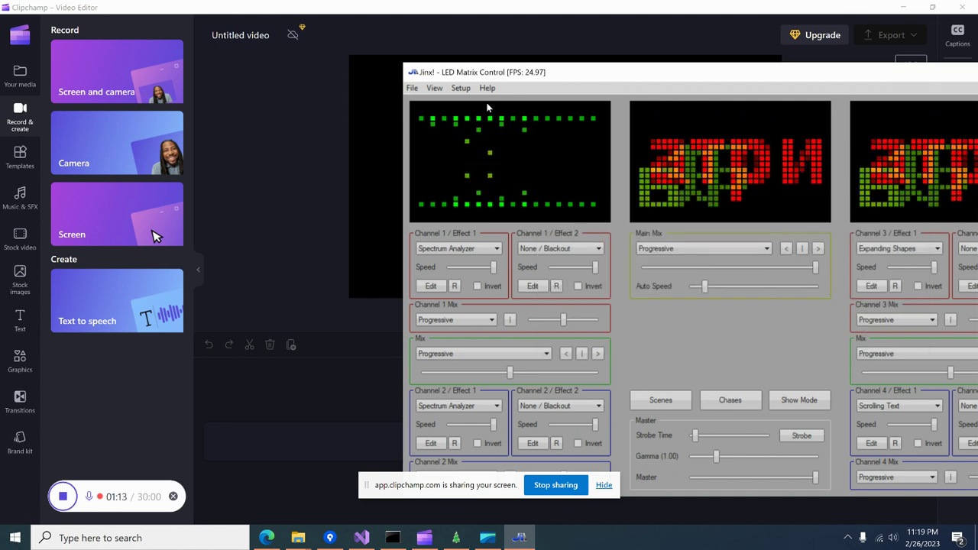
- Open the first output device for editing and check its device type and Art-Net addressing
click(460, 89)
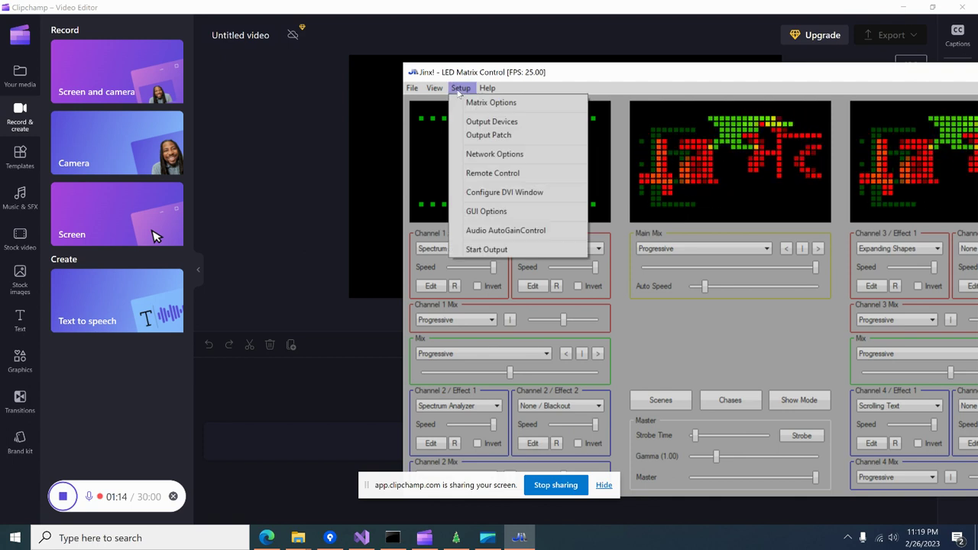
click(493, 123)
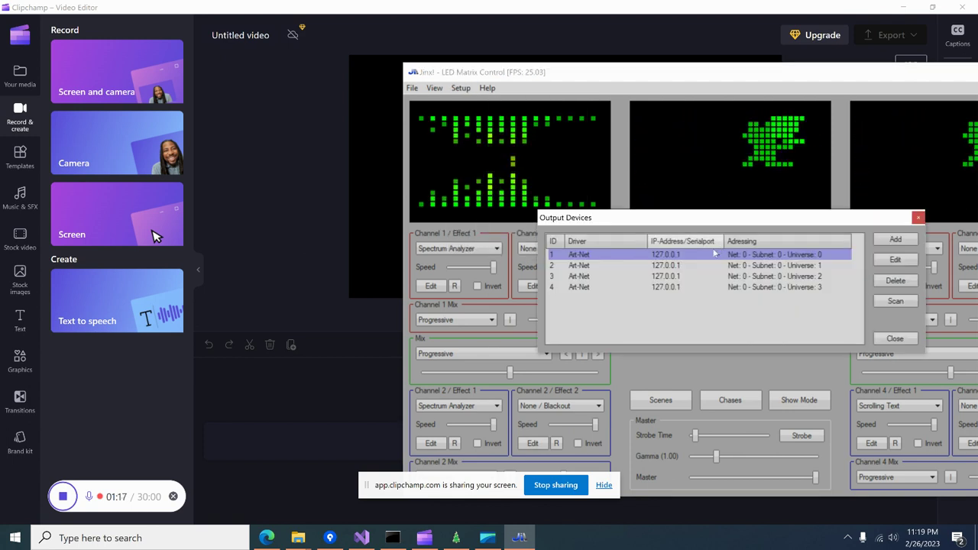
click(895, 260)
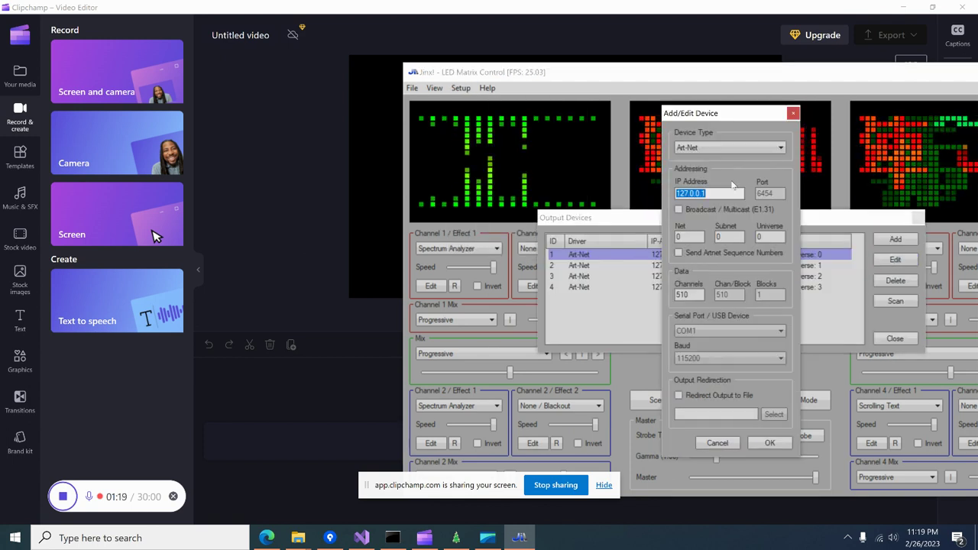
click(697, 150)
click(699, 149)
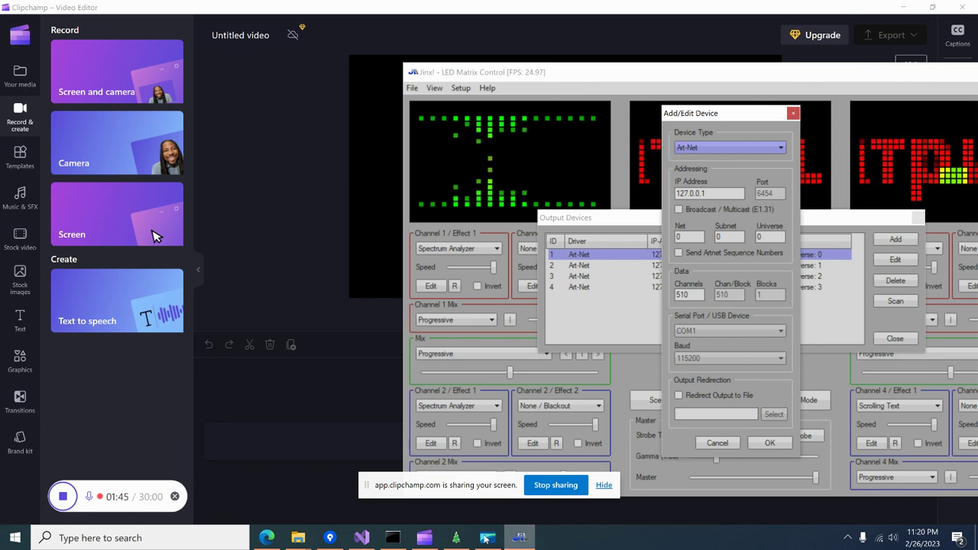
- Switch to the Edge browser and search Google for 8x64
mouse_move(459, 540)
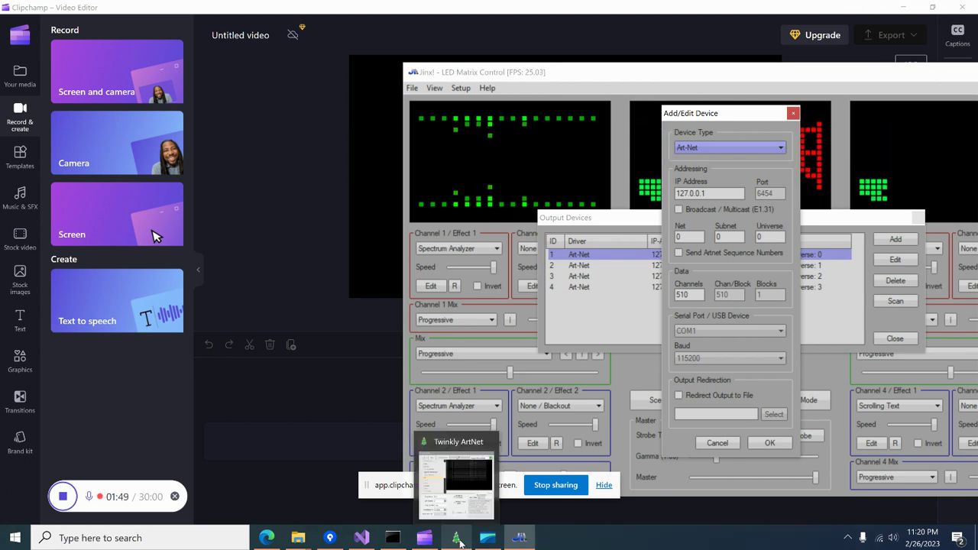
click(267, 538)
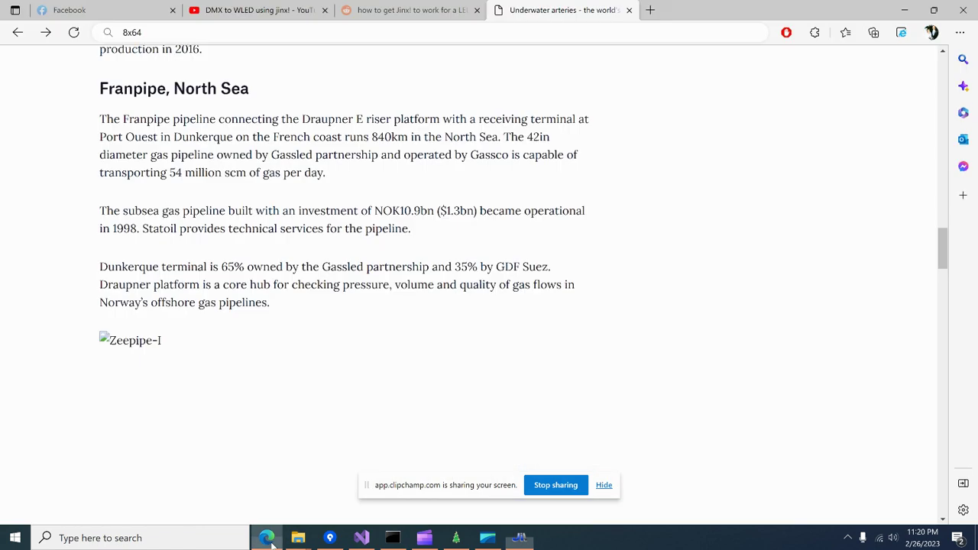
click(162, 32)
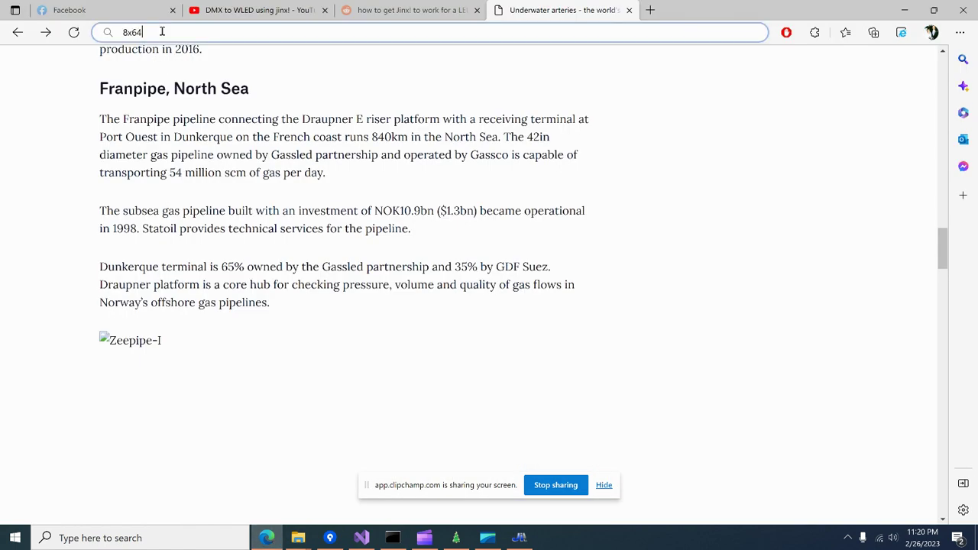
key(Return)
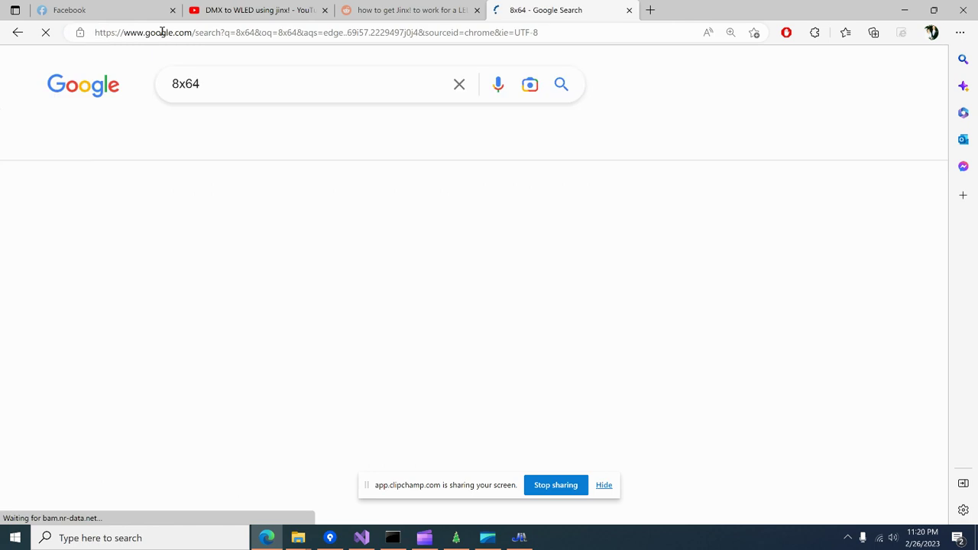
drag(506, 239, 565, 229)
click(274, 76)
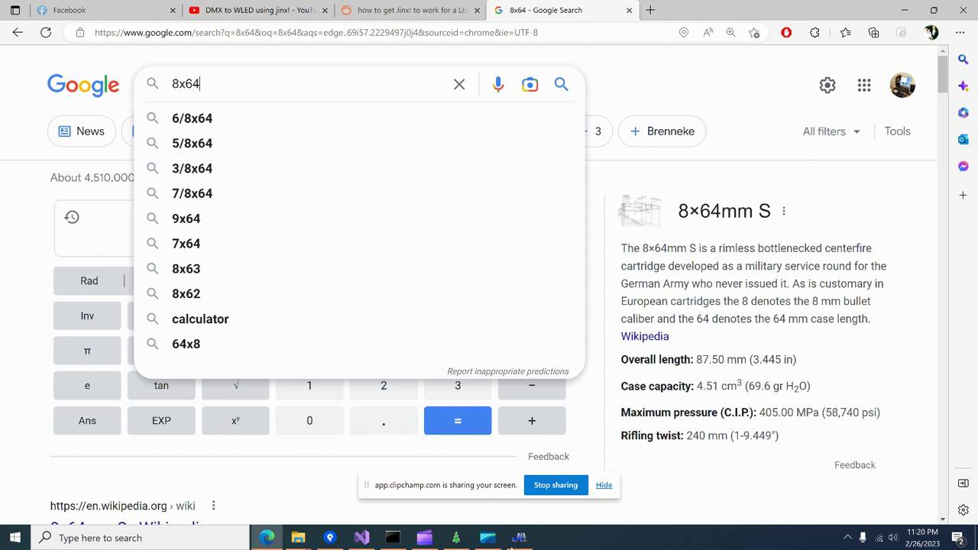
- Switch to Twinkly ArtNet and check the bytes per universe and starting universe in its settings
click(455, 538)
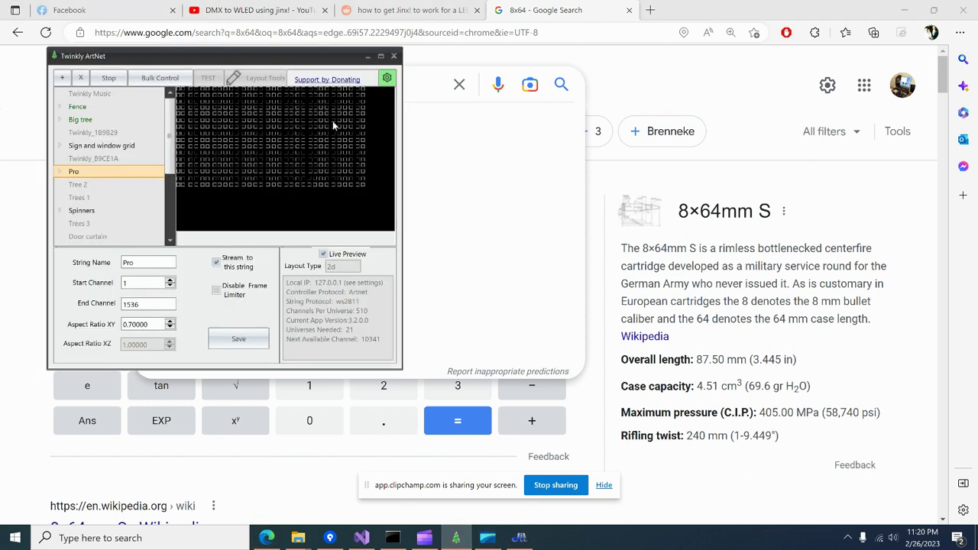
click(387, 78)
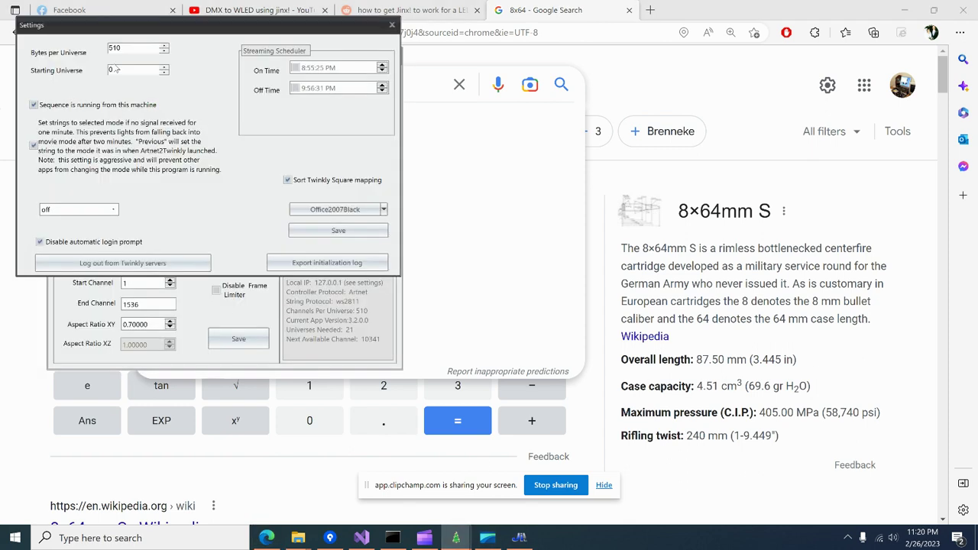
click(392, 25)
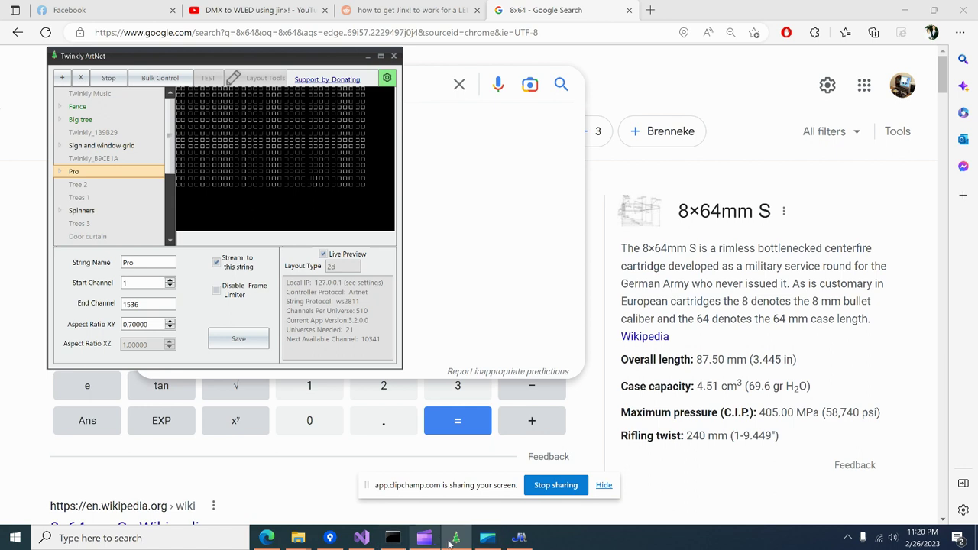
- Switch back to Jinx! and close the device settings and the output device list without changes
mouse_move(461, 544)
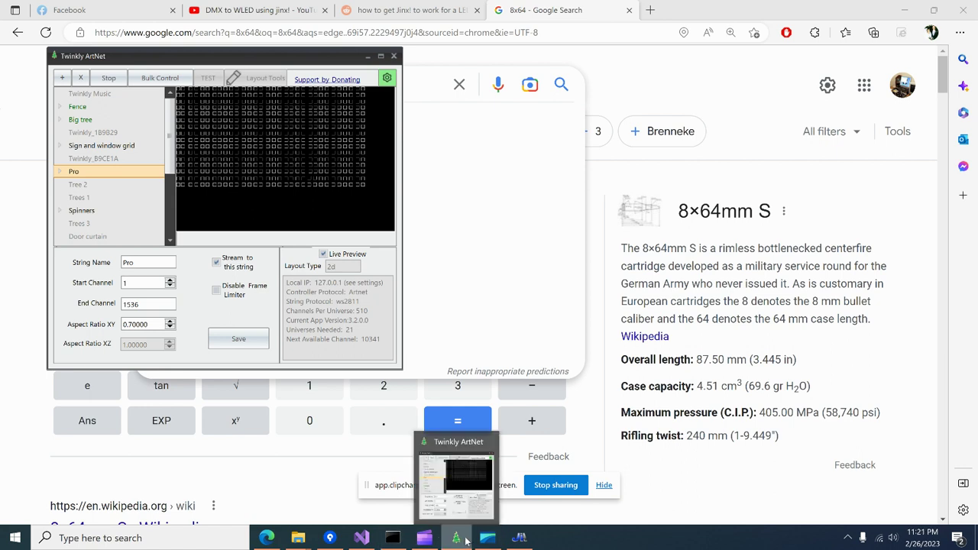
mouse_move(481, 524)
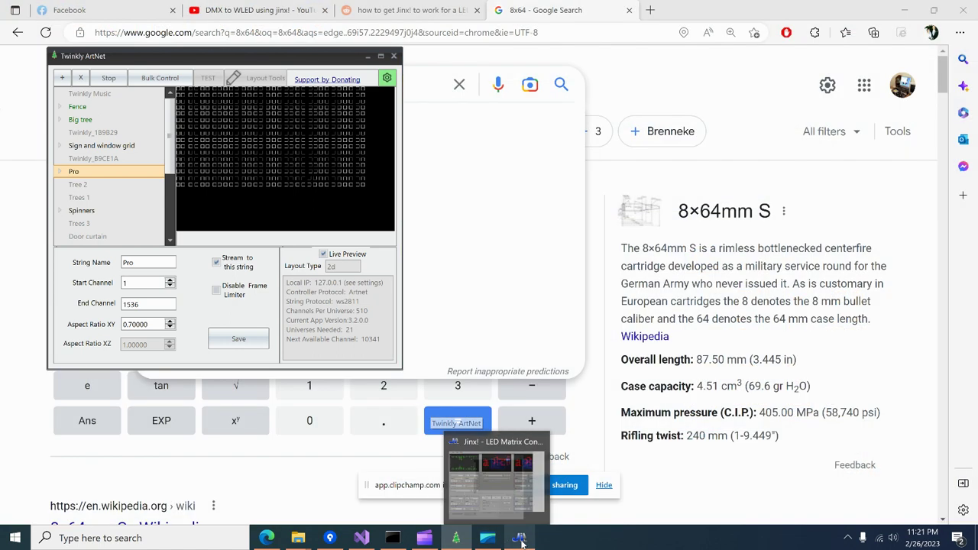
click(519, 538)
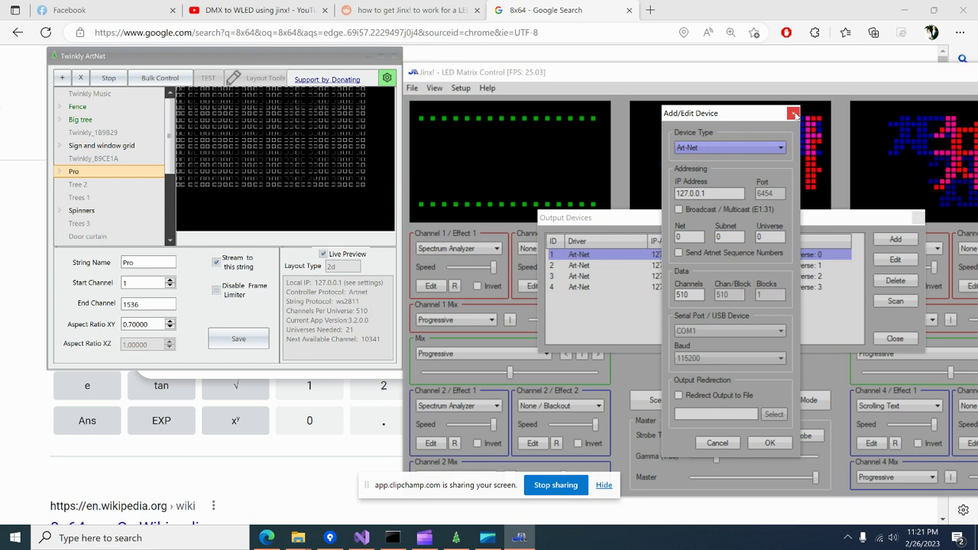
click(793, 113)
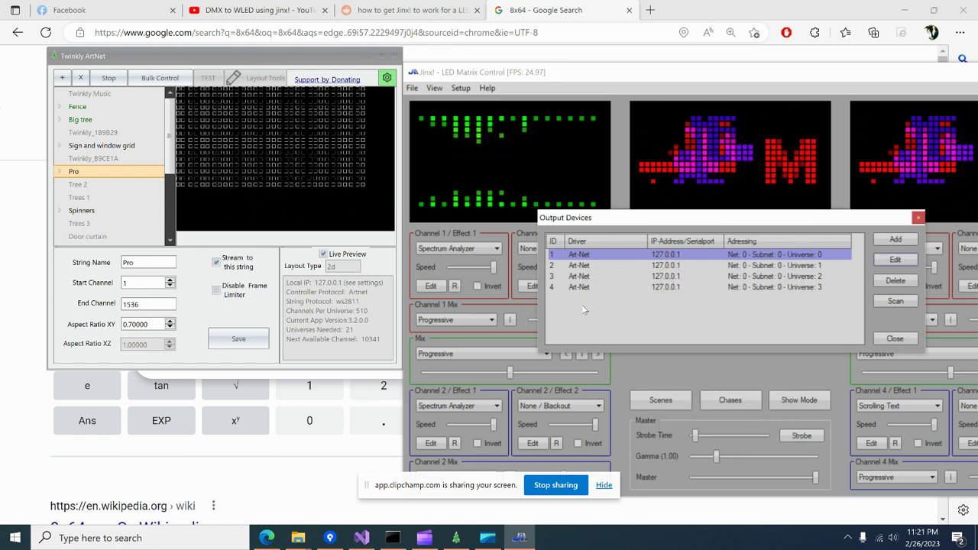
click(919, 218)
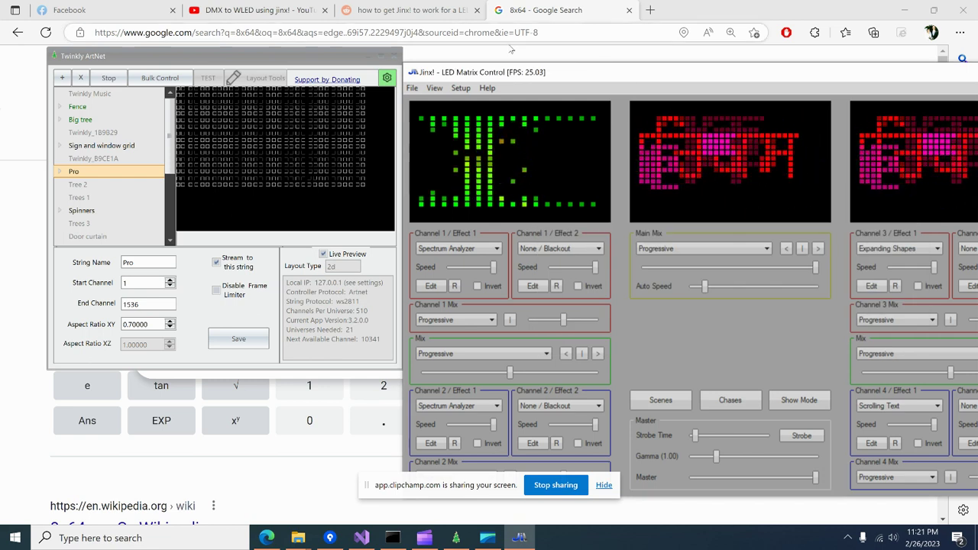
- Open the output patch, move its window clear of the screen edge and select the pixel at X 22, Y 16
click(461, 88)
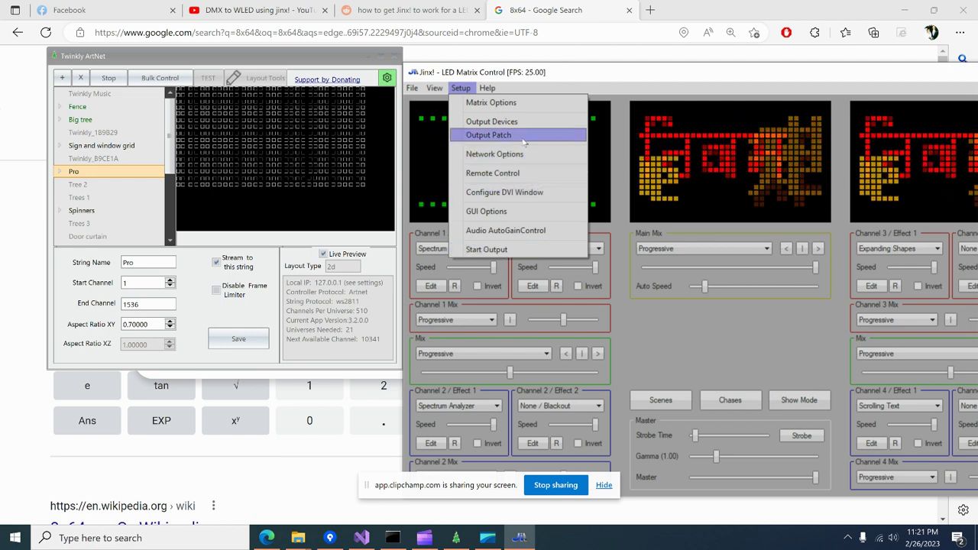
click(496, 136)
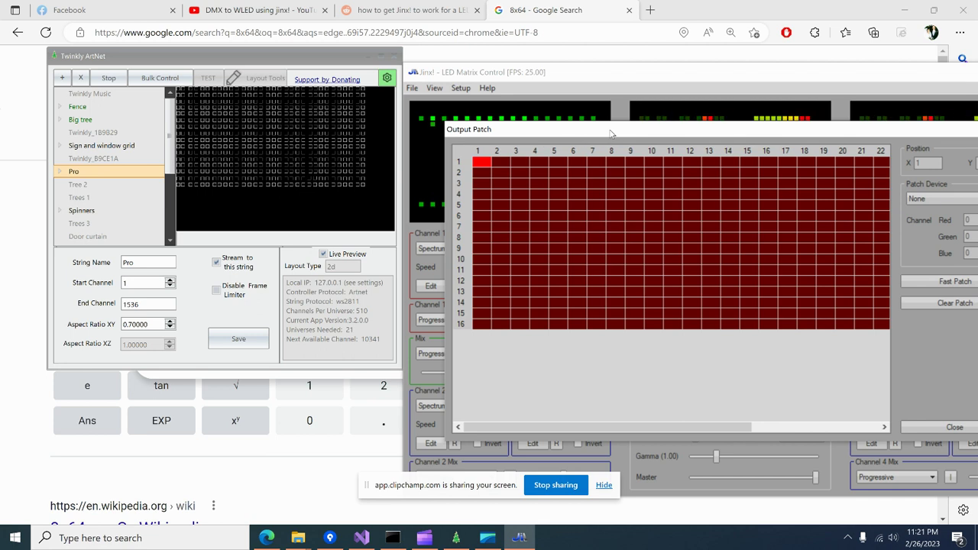
drag(611, 133, 337, 86)
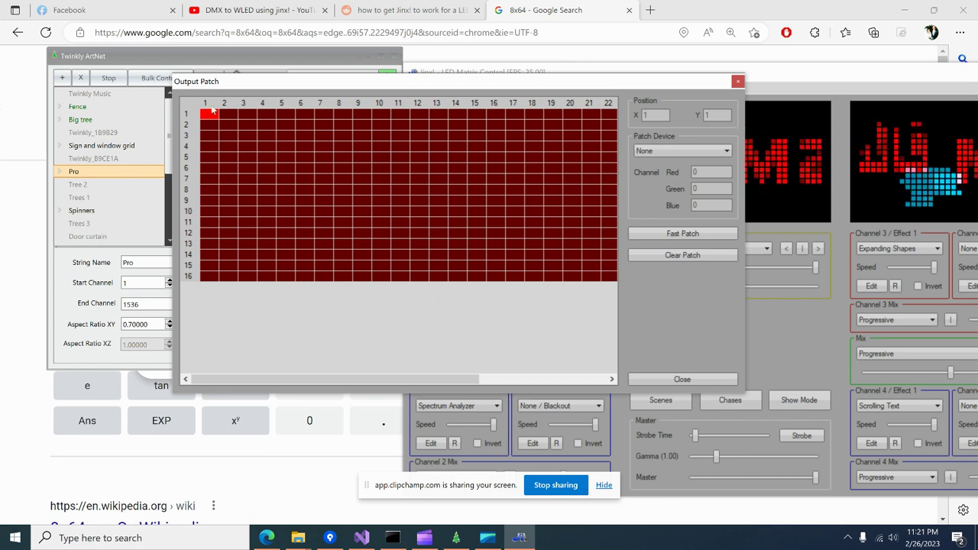
click(606, 277)
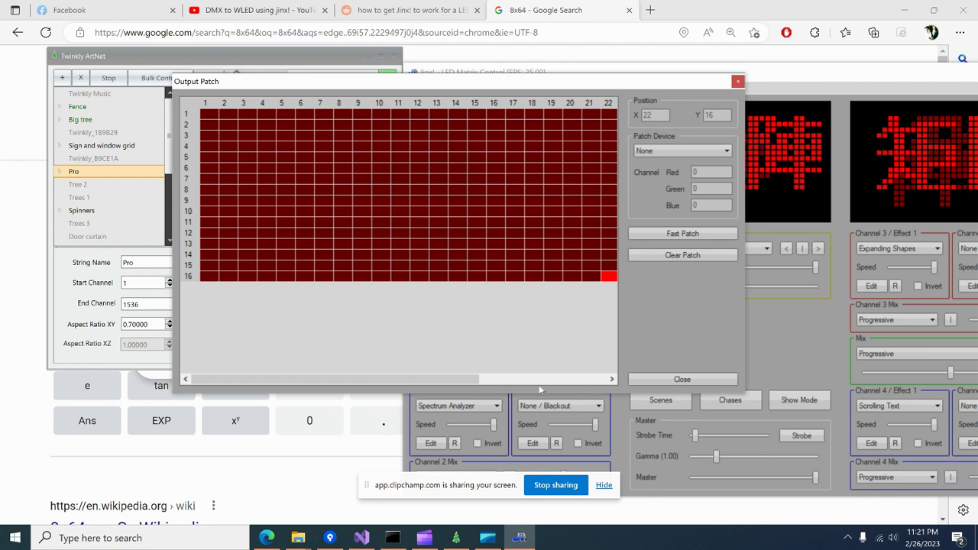
- Switch to Twinkly ArtNet, recheck the bytes per universe and starting universe in its settings, and return to the Output Patch window
click(456, 538)
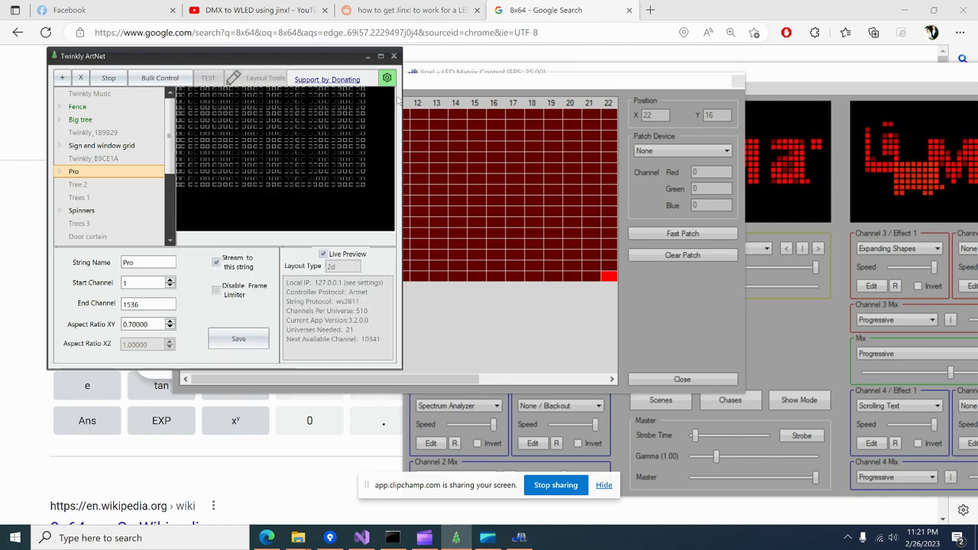
click(386, 79)
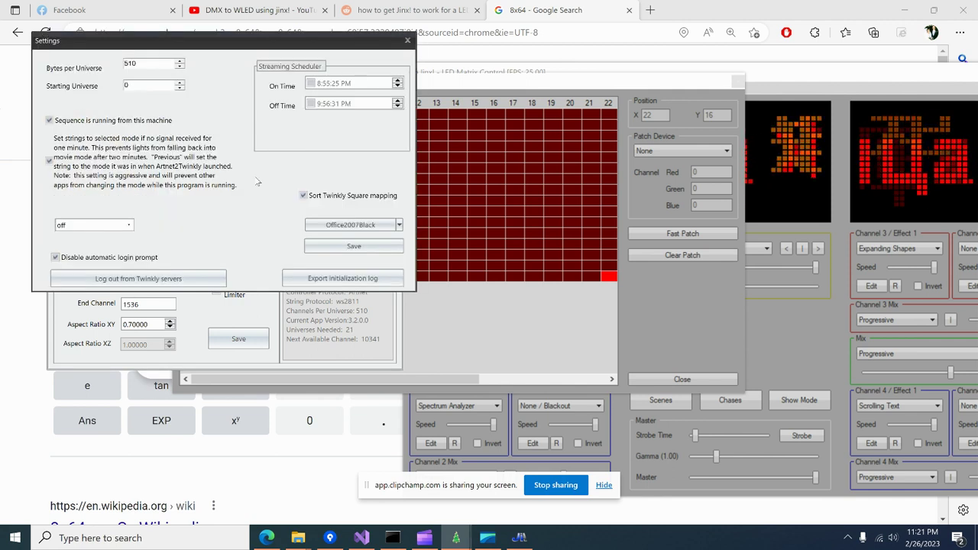
click(407, 41)
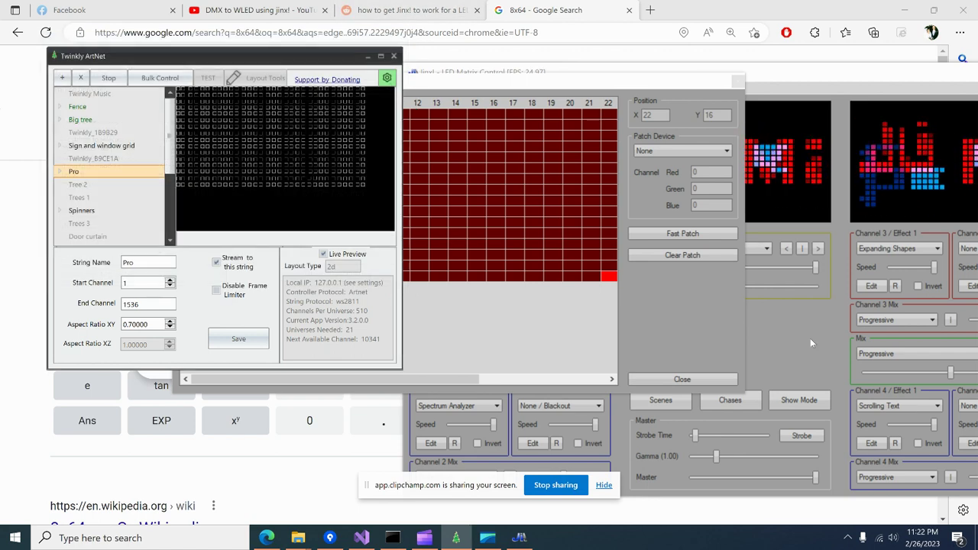
click(644, 306)
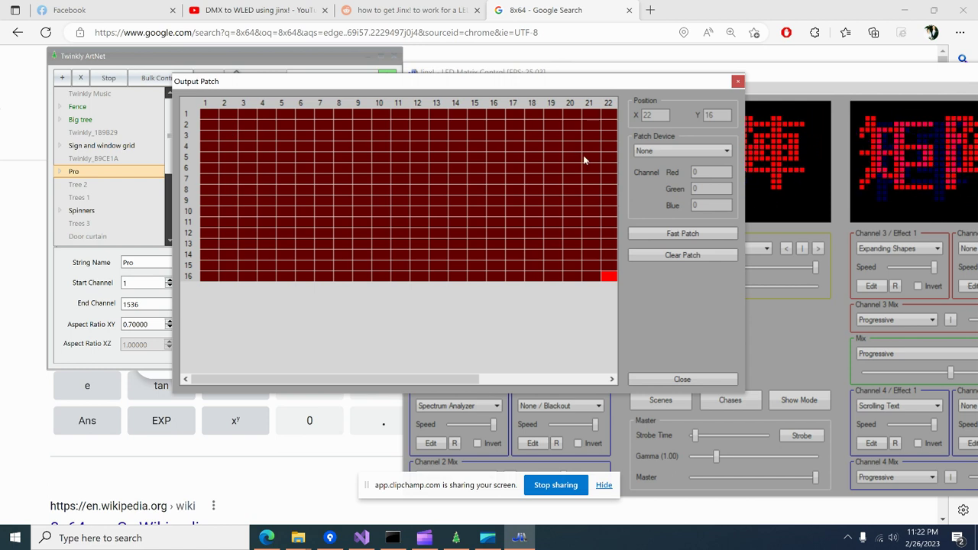
- Start a fast patch at pixel X 1, Y 1 with dimensions 32 by 6 on device Artnet 127.0.0.1 [0|0|0]
click(206, 116)
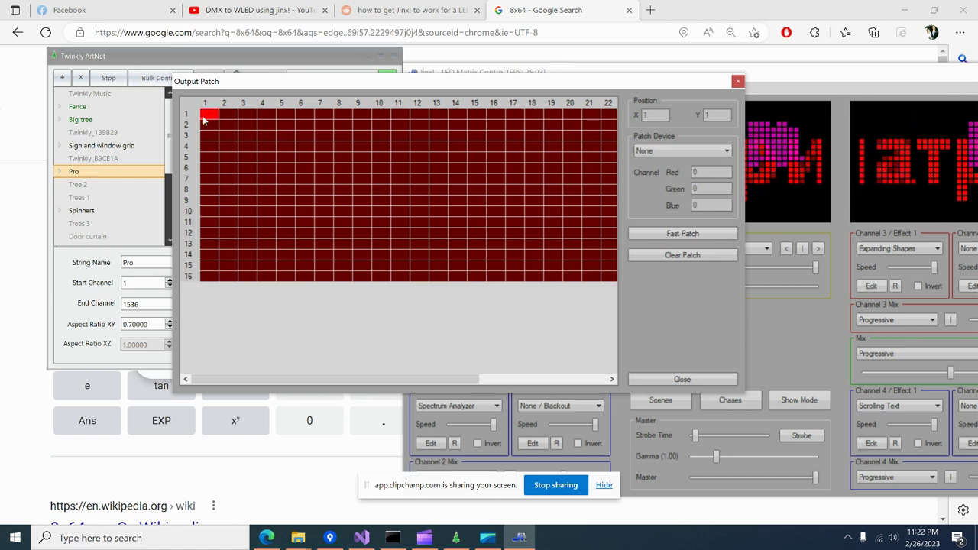
click(679, 235)
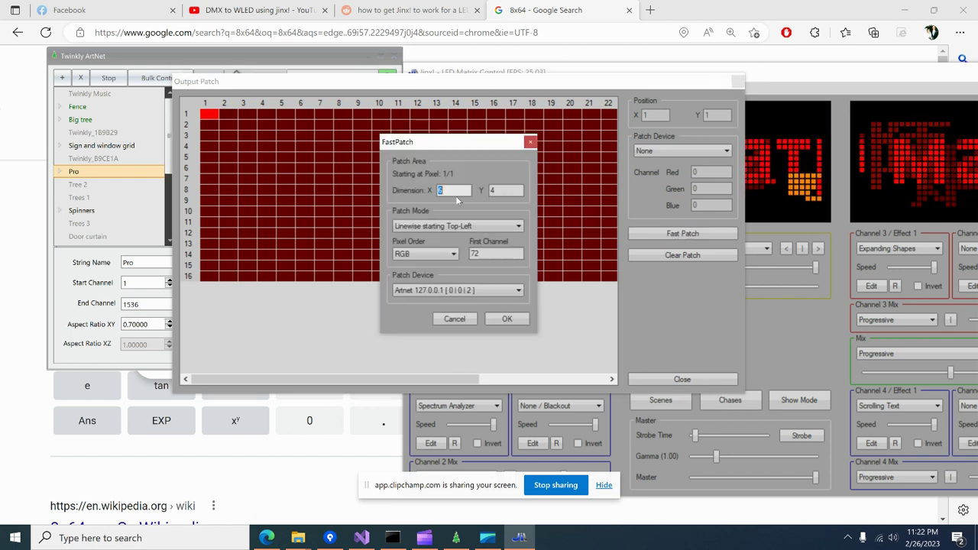
text(32)
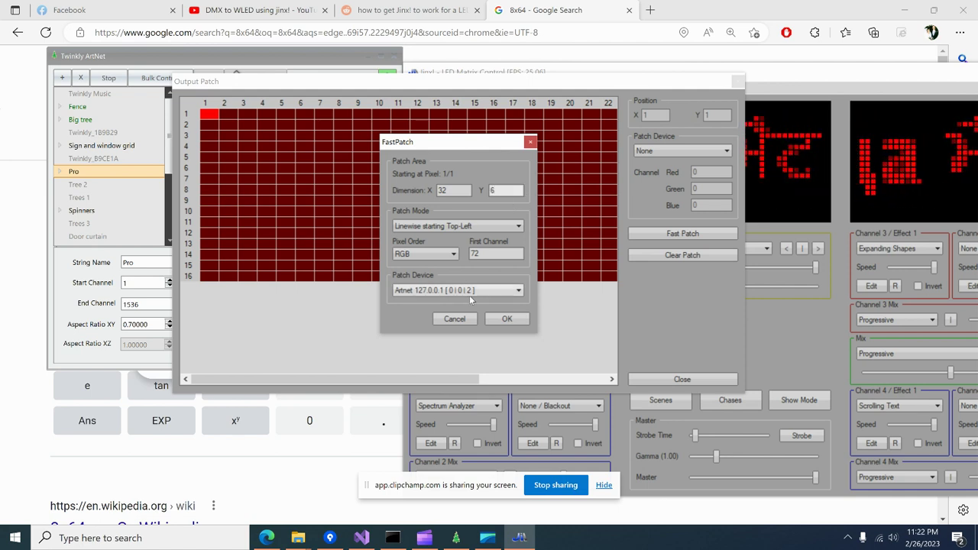
click(482, 288)
click(466, 303)
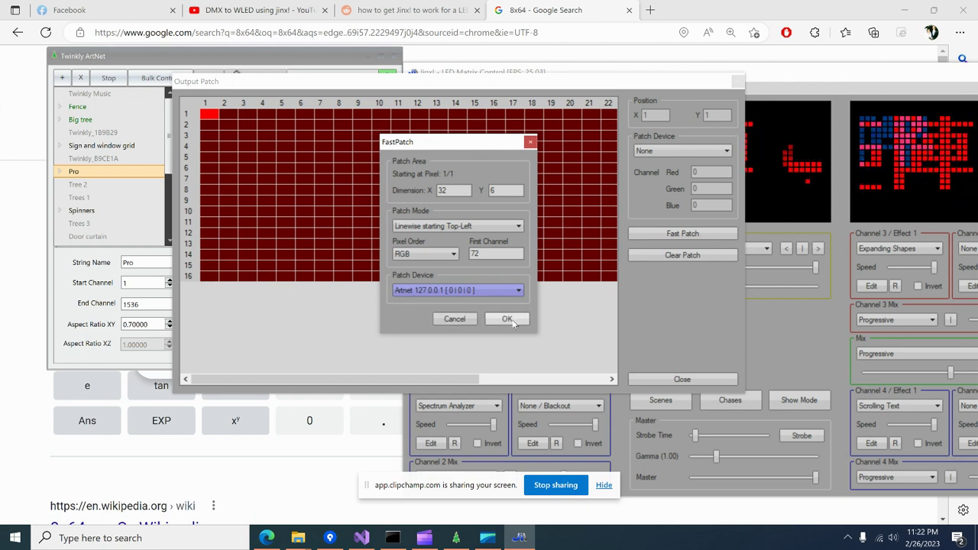
- Set the fast patch's first channel to 0, keep the mode Linewise starting Top-Left, and apply the patch
click(484, 252)
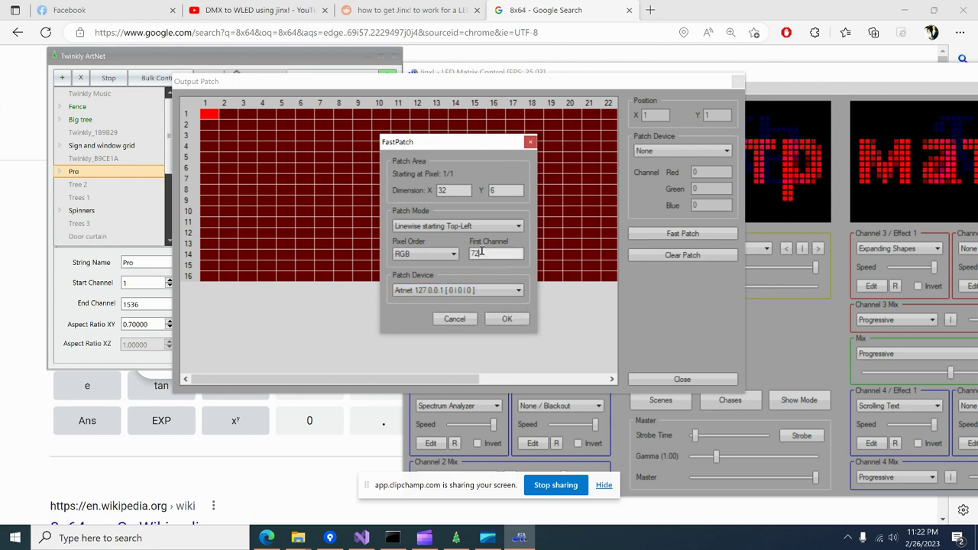
key(BackSpace)
key(BackSpace)
text(0)
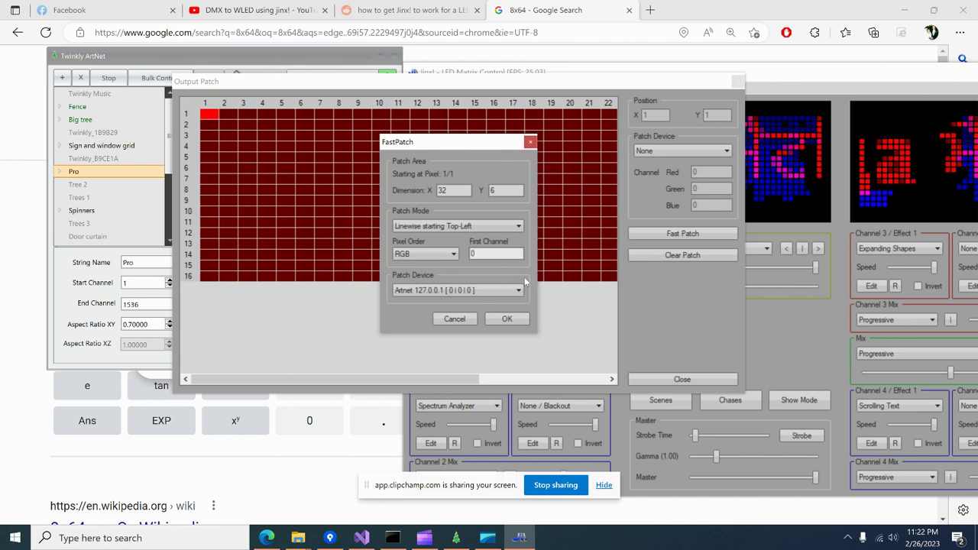
click(487, 227)
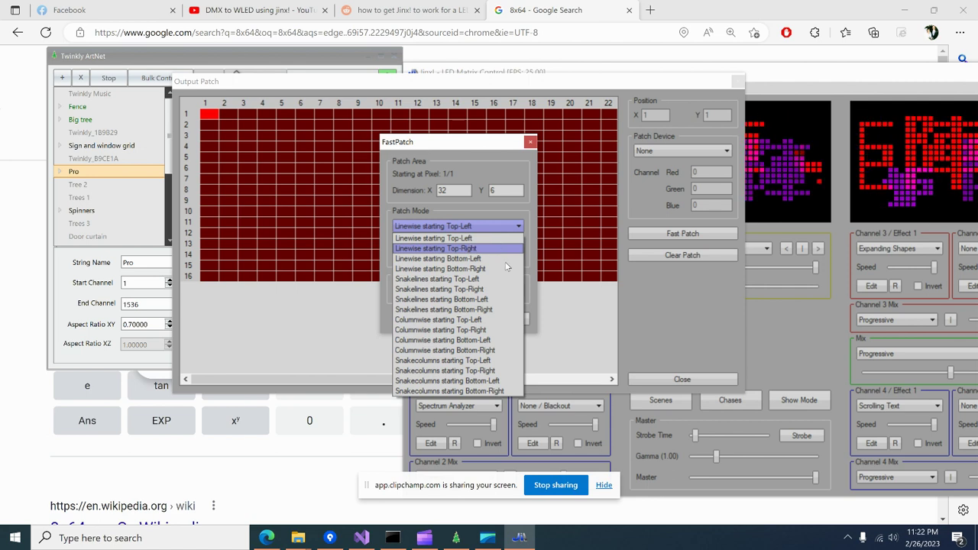
click(577, 318)
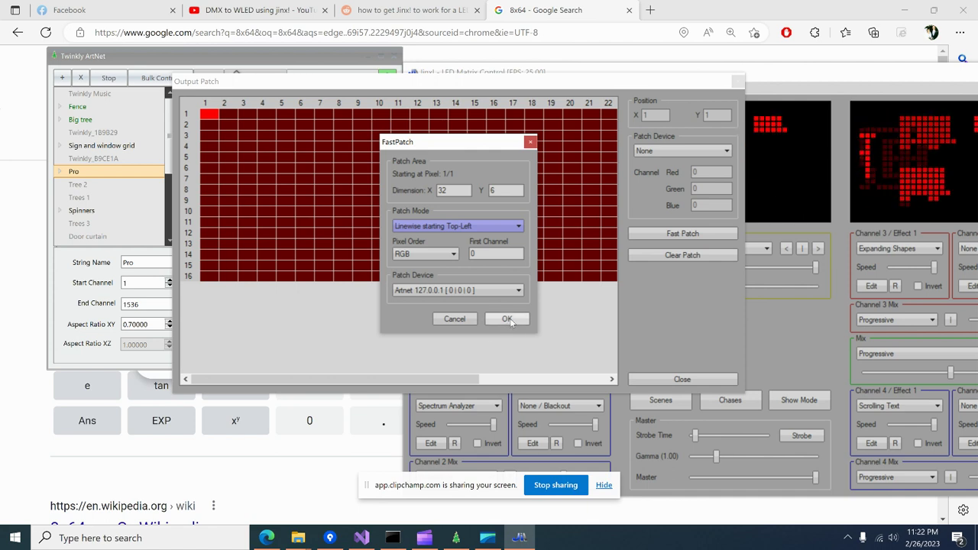
click(509, 318)
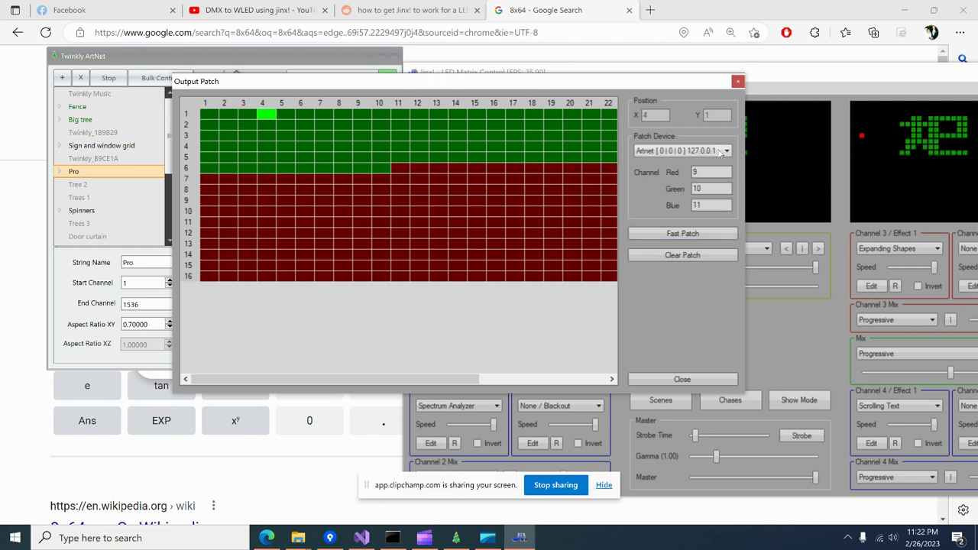
- Check the channel assignment of the last patched pixel at X 10, Y 6 and select the unpatched pixel at X 11, Y 6
key(Right)
click(380, 168)
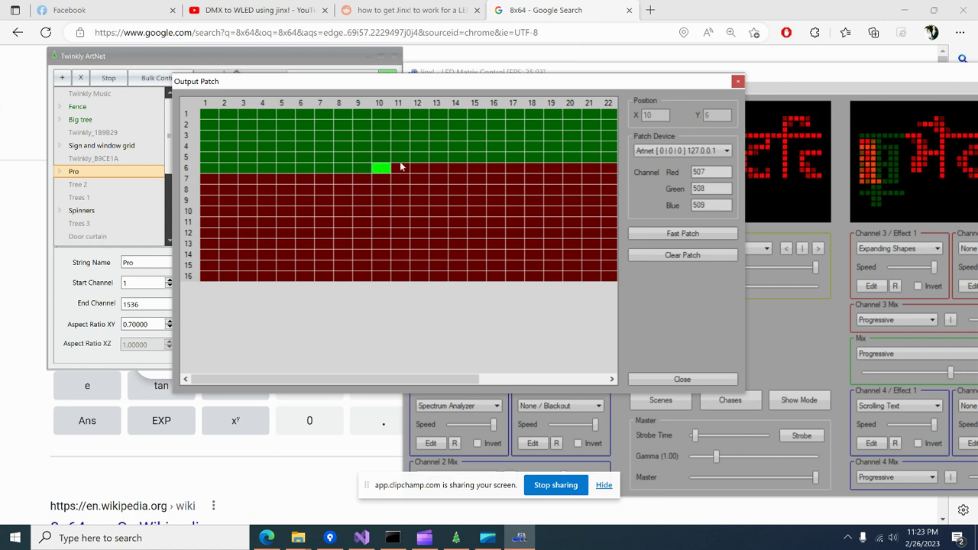
click(397, 169)
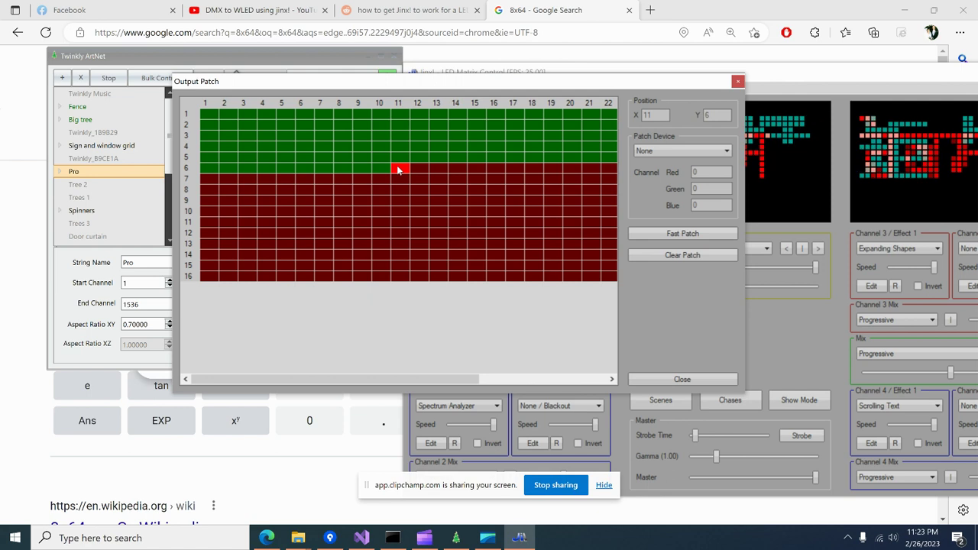
click(679, 149)
click(678, 148)
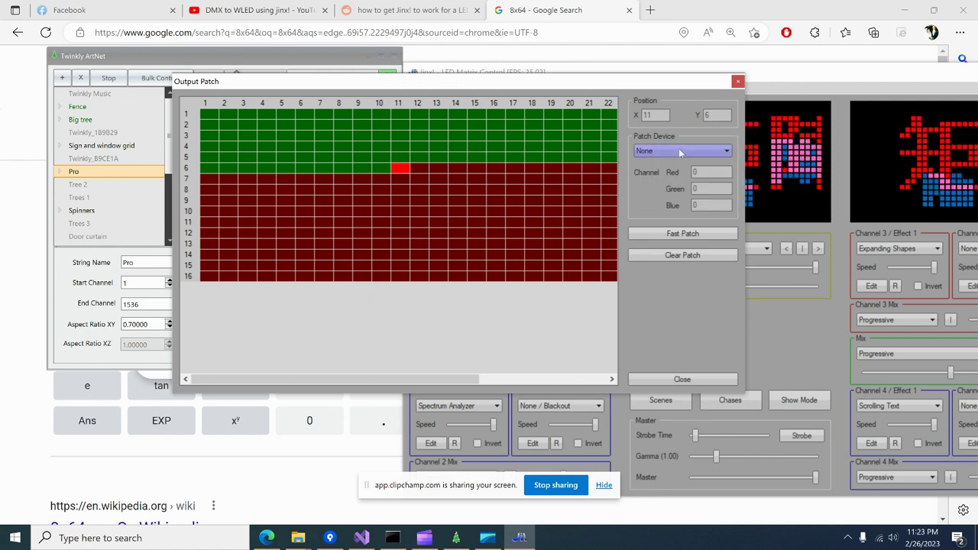
- Fast-patch from pixel X 11, Y 6 with dimensions 32 by 1 to Artnet 127.0.0.1 [0|0|1], starting at channel 0
click(682, 234)
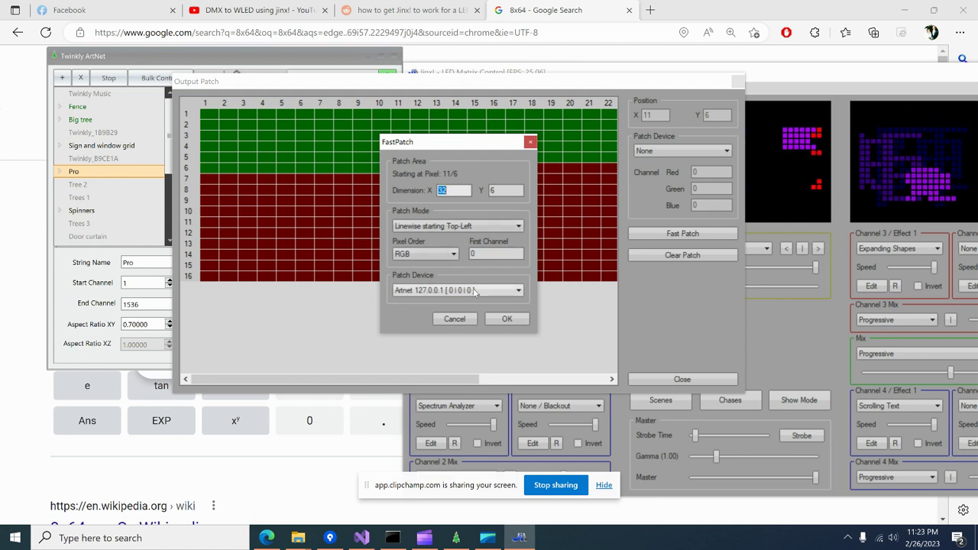
click(472, 290)
click(437, 312)
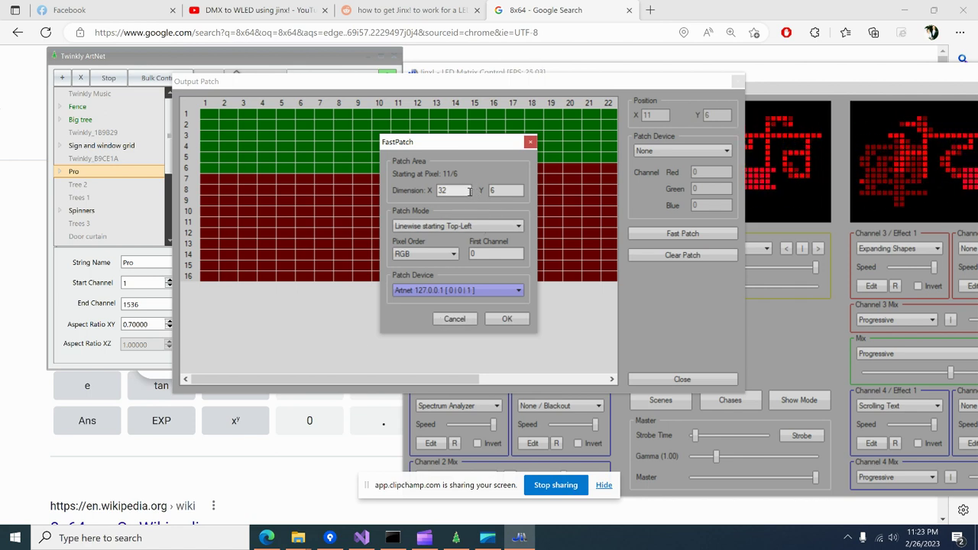
click(504, 190)
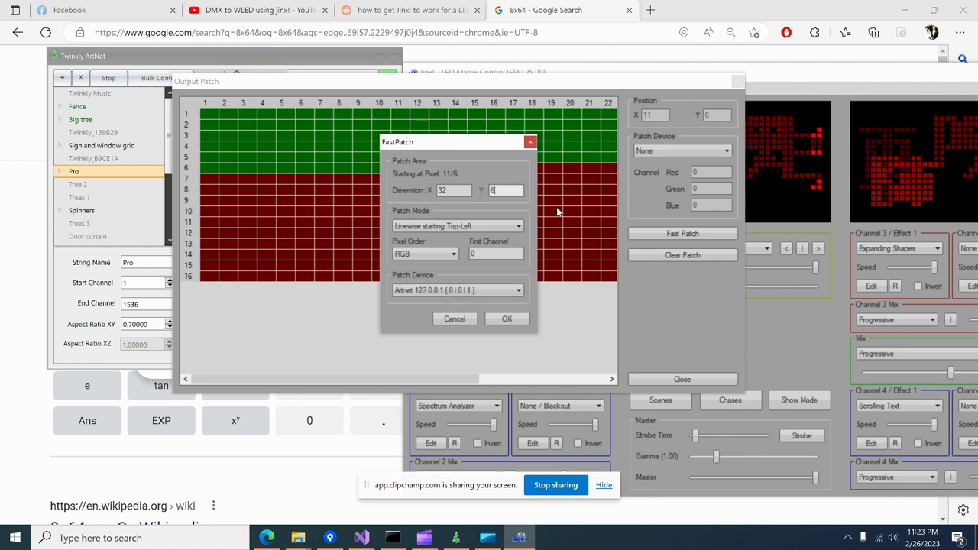
key(BackSpace)
text(1)
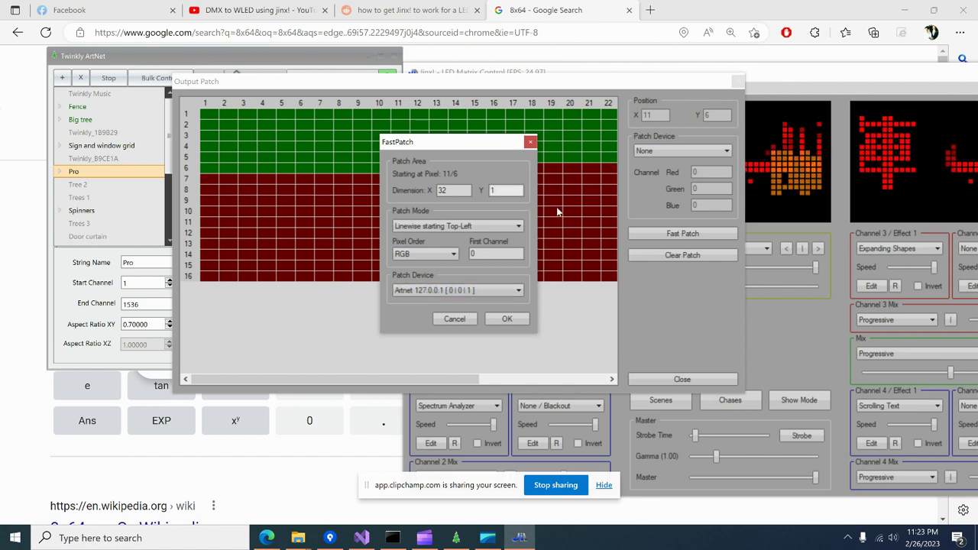
drag(455, 153, 619, 221)
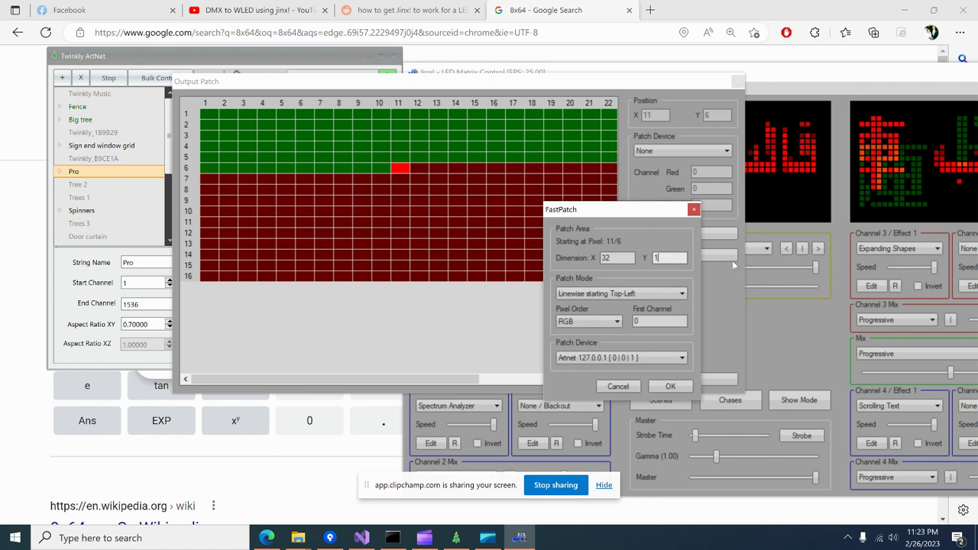
click(668, 386)
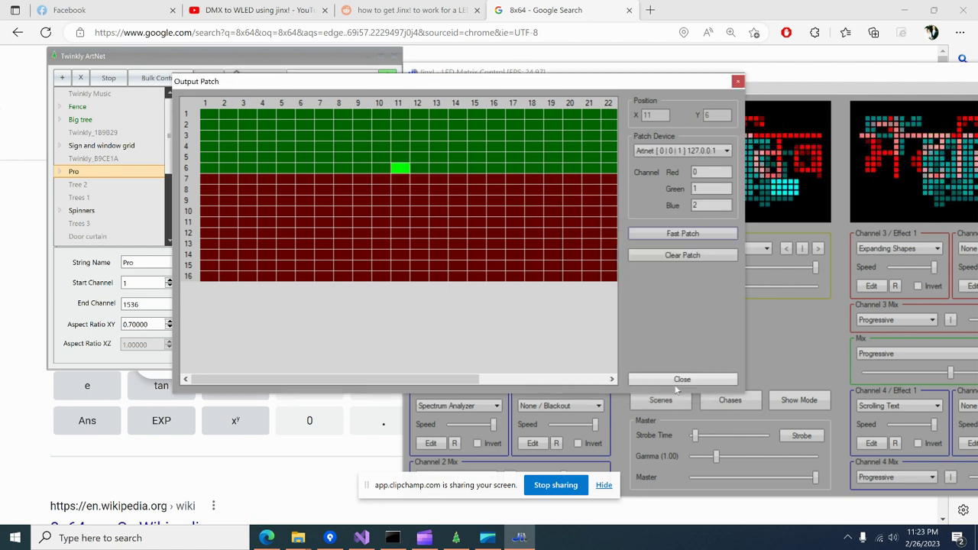
- Check the device and channels assigned to the pixel at X 32, Y 6
drag(461, 378, 595, 379)
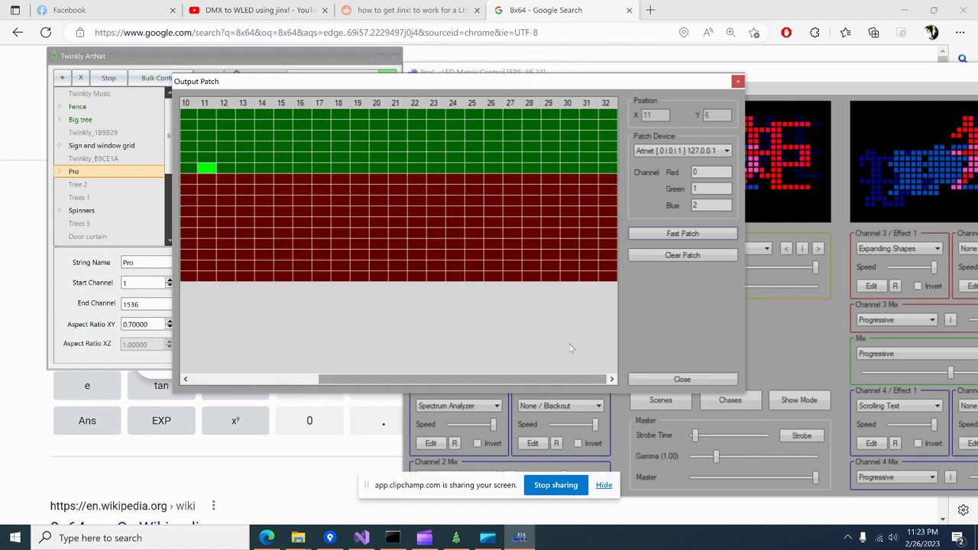
click(611, 167)
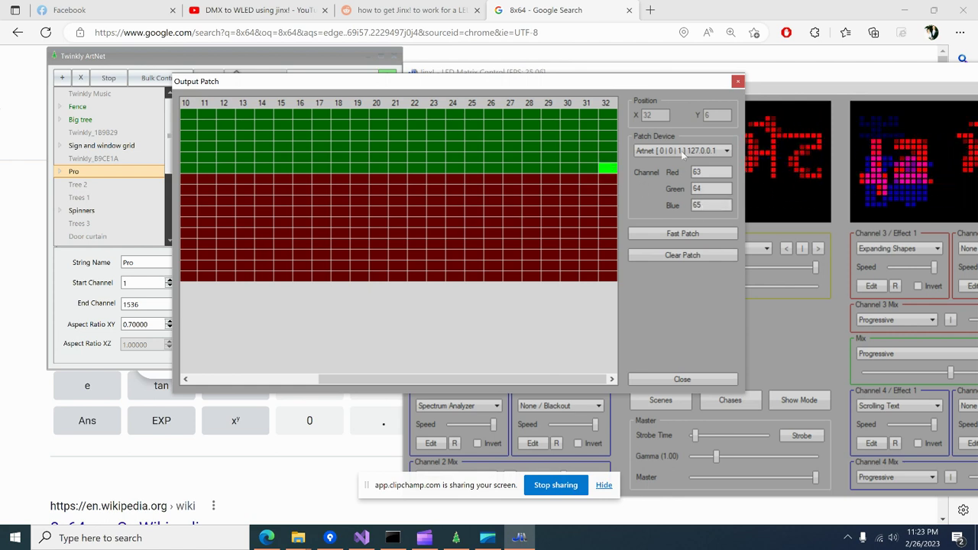
drag(463, 379, 340, 391)
- Fast-patch from pixel X 1, Y 7 with dimensions 32 by 10 to Artnet 127.0.0.1 [0|0|1], keeping first channel 66
click(209, 179)
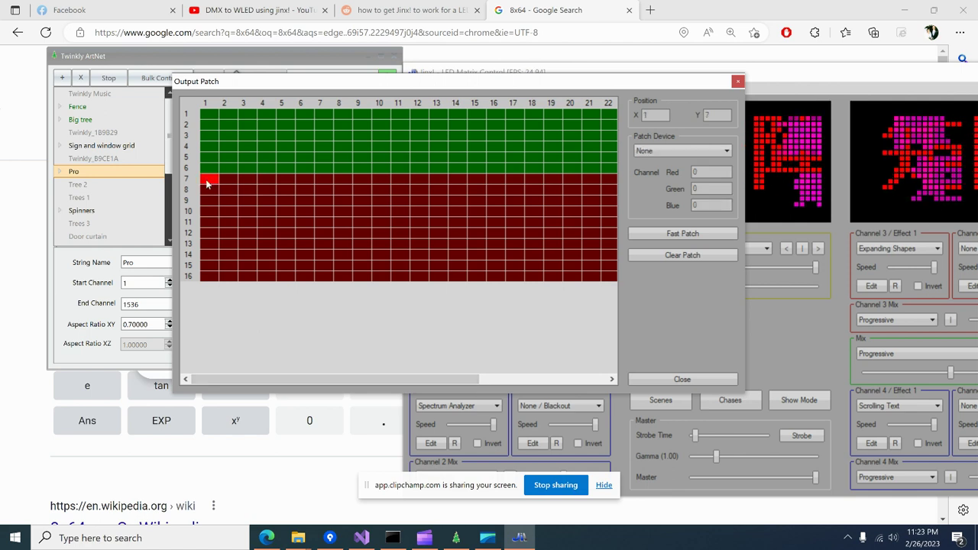
click(683, 234)
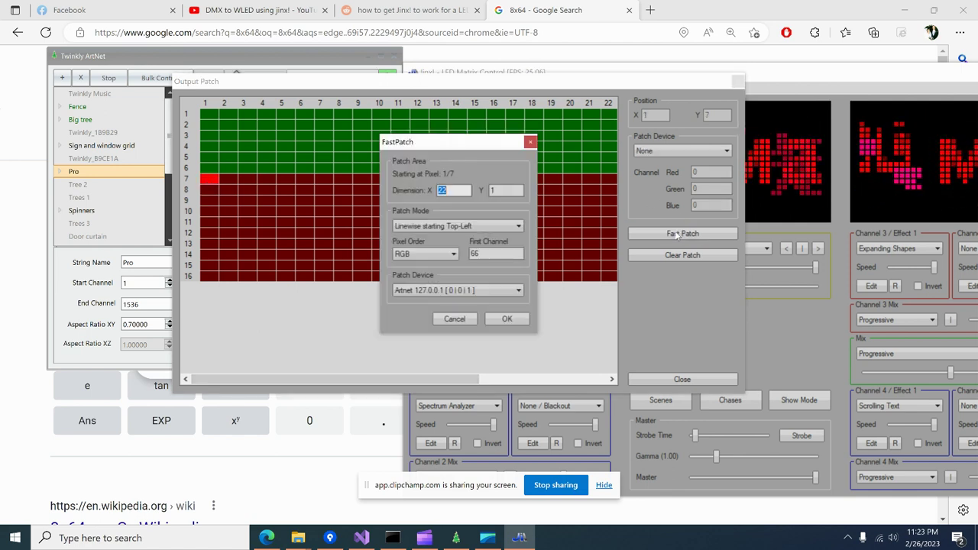
double_click(484, 252)
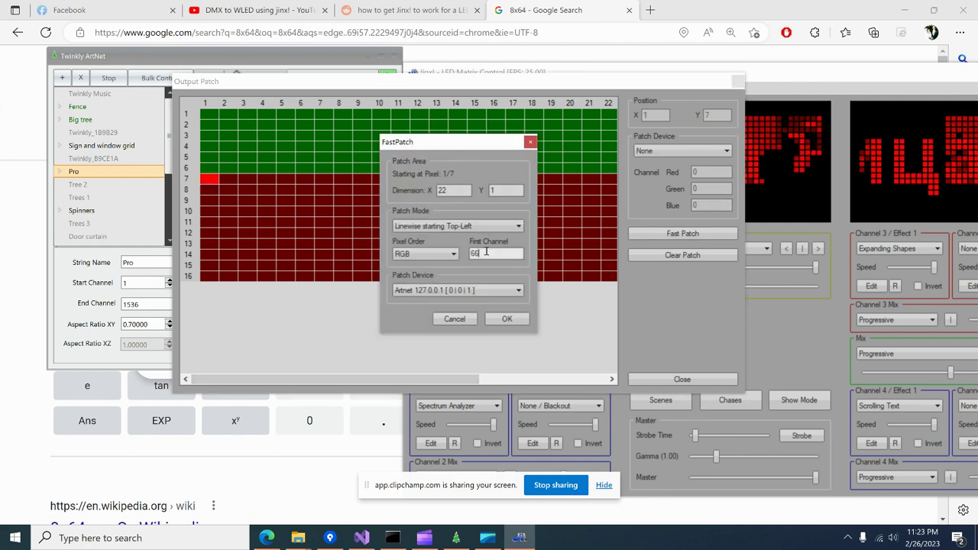
click(459, 191)
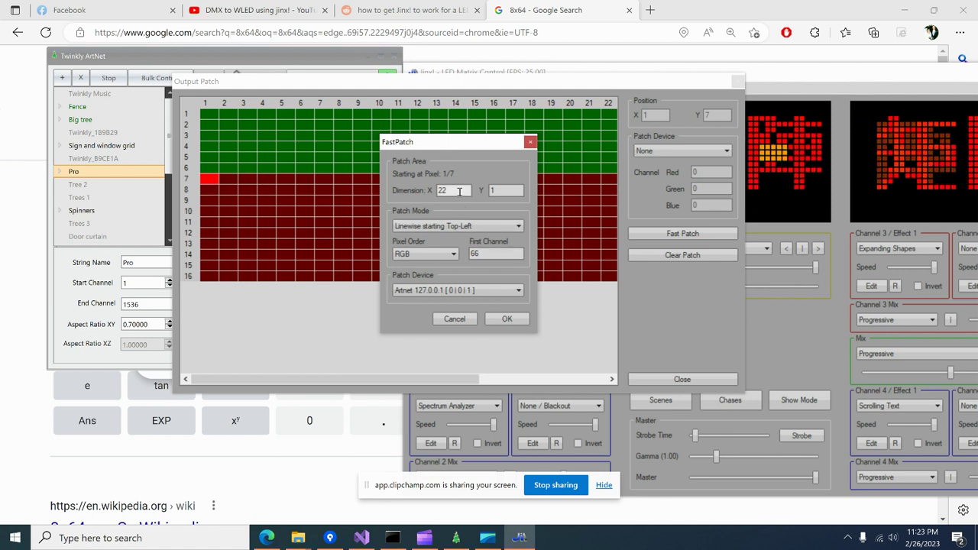
key(BackSpace)
key(BackSpace)
text(32)
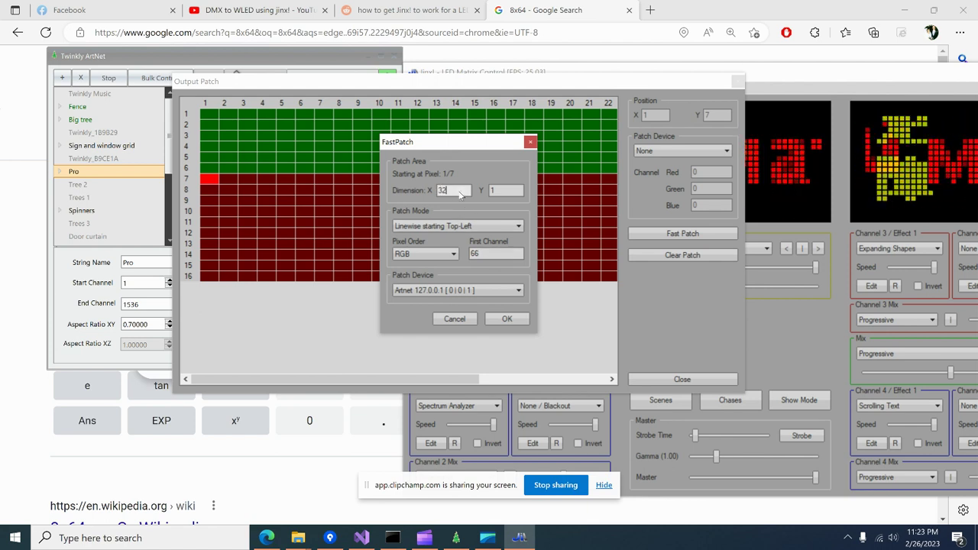
click(513, 189)
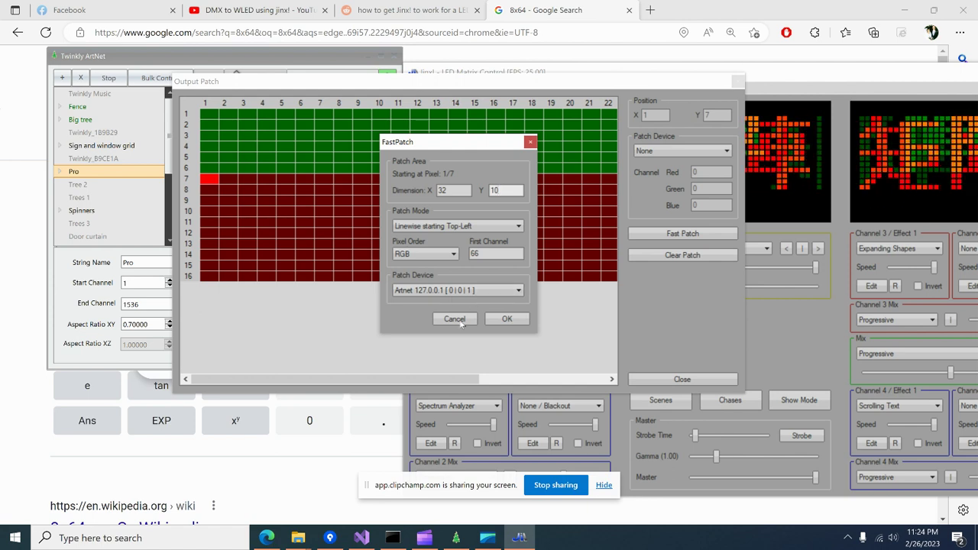
click(505, 319)
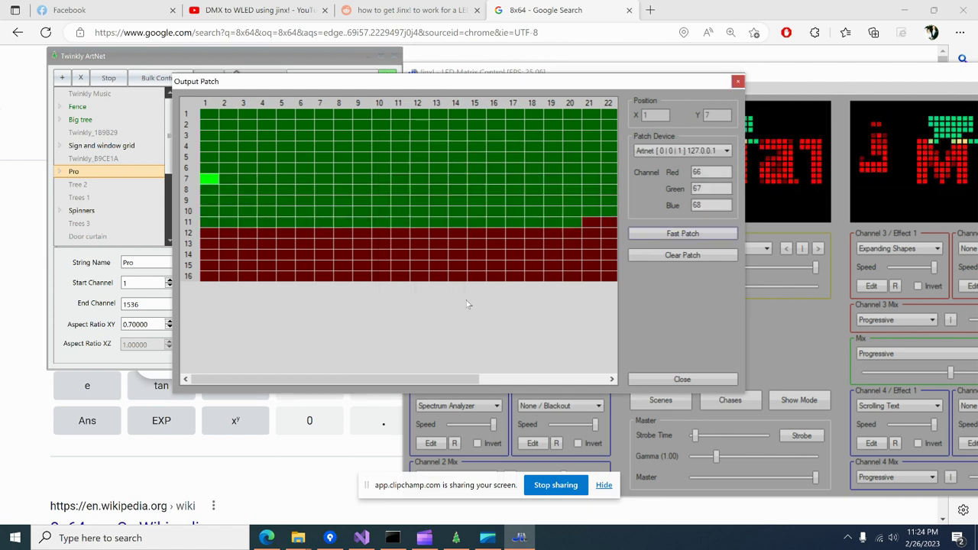
- Fast-patch from pixel X 21, Y 11 with dimensions 32 by 1 to Artnet 127.0.0.1 [0|0|2] from channel 0, and check pixel X 32, Y 11
drag(401, 380, 564, 393)
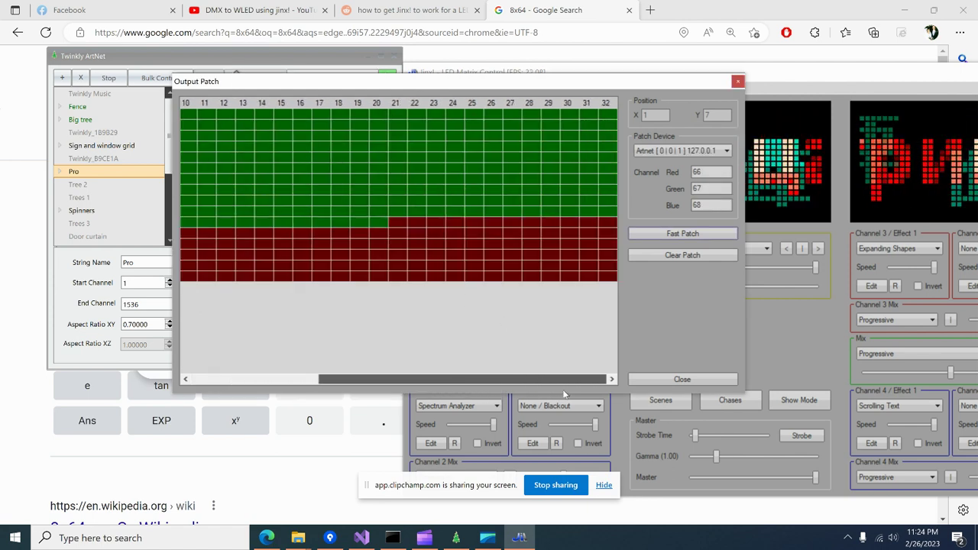
click(401, 221)
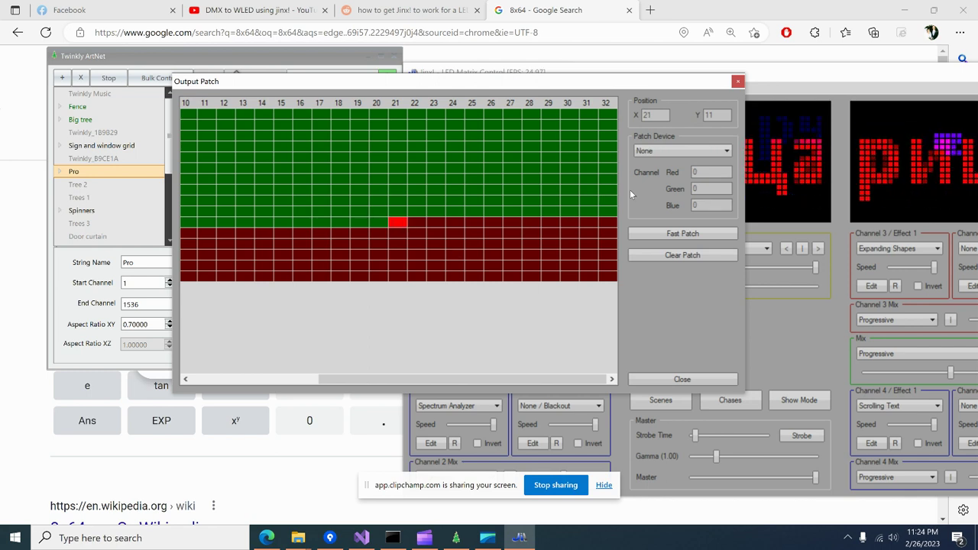
click(672, 233)
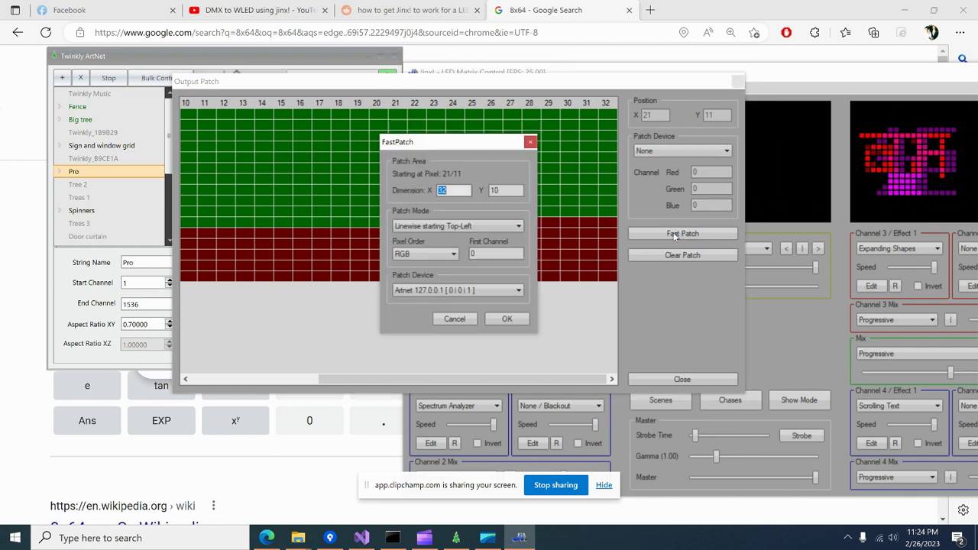
click(481, 292)
click(452, 322)
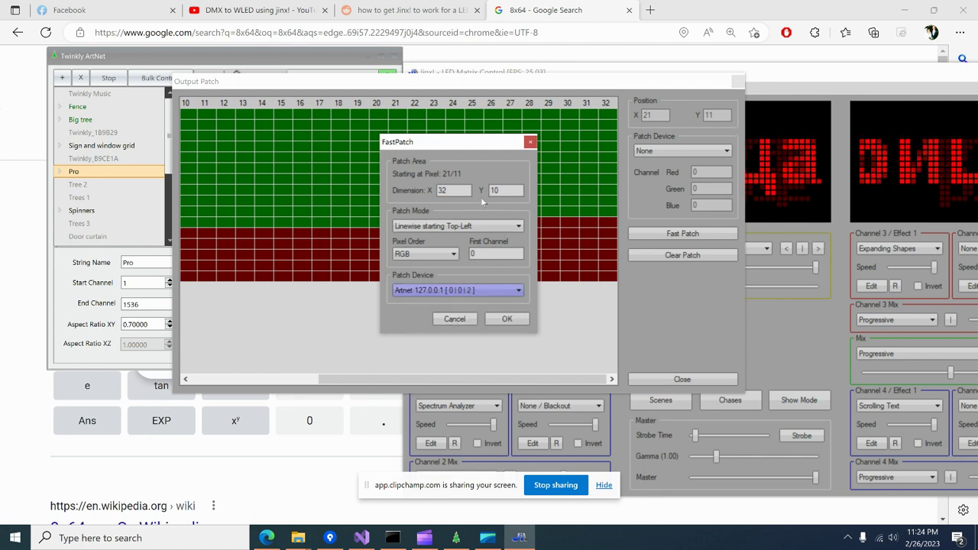
click(507, 191)
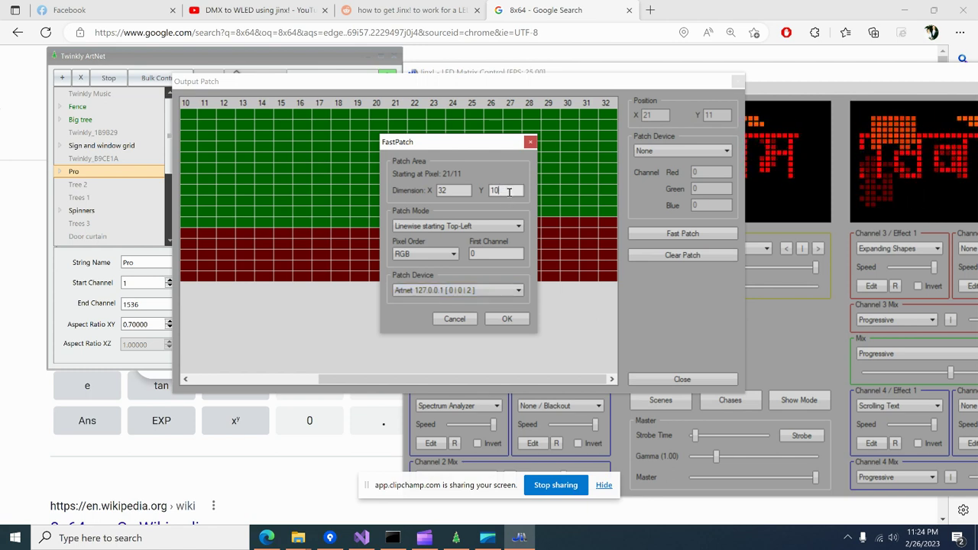
key(BackSpace)
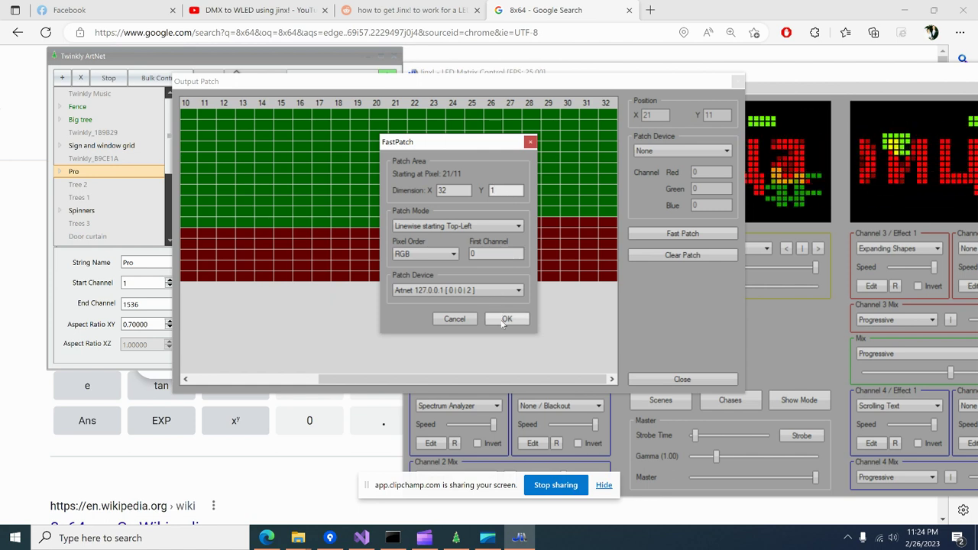
click(504, 320)
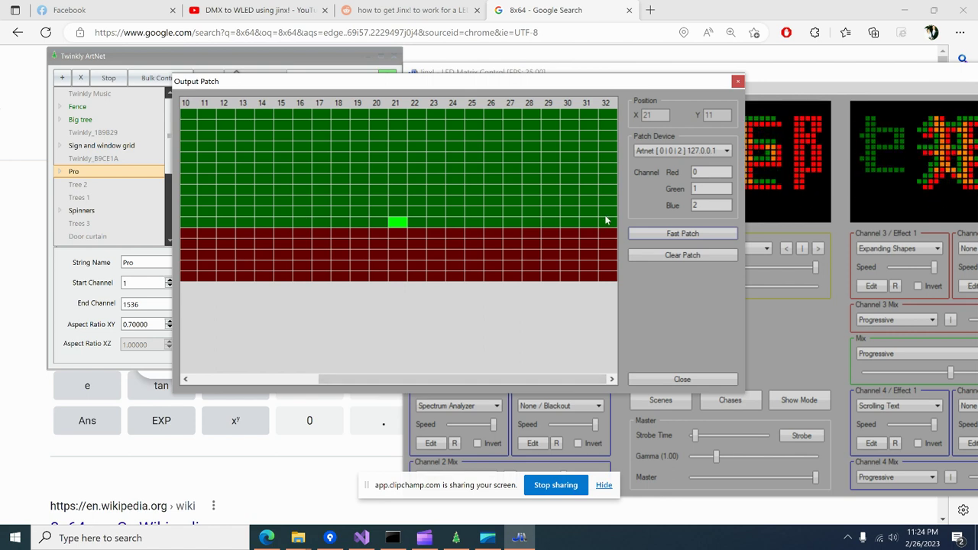
click(603, 221)
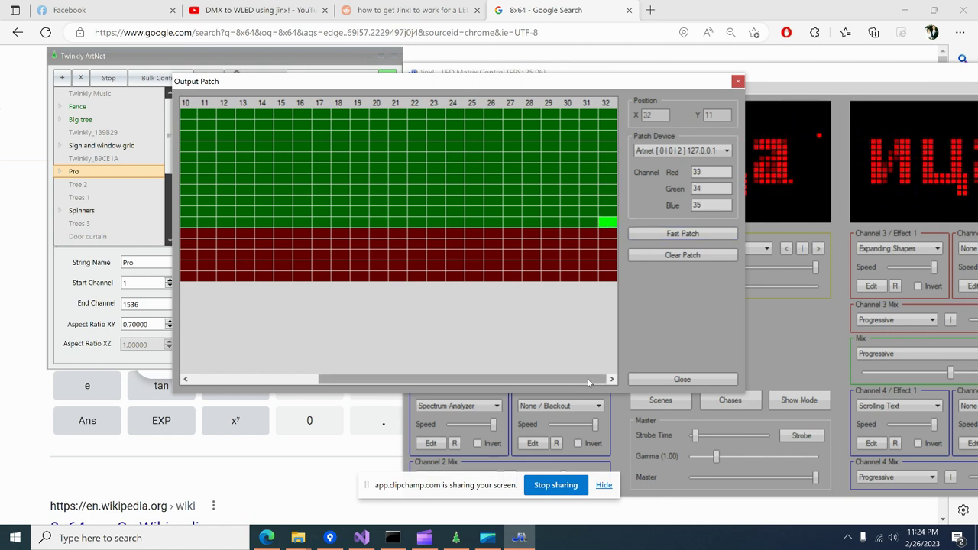
- Fast-patch from pixel X 1, Y 12 with dimensions 32 by 10 to Artnet 127.0.0.1 [0|0|2], keeping first channel 36
drag(583, 378, 229, 283)
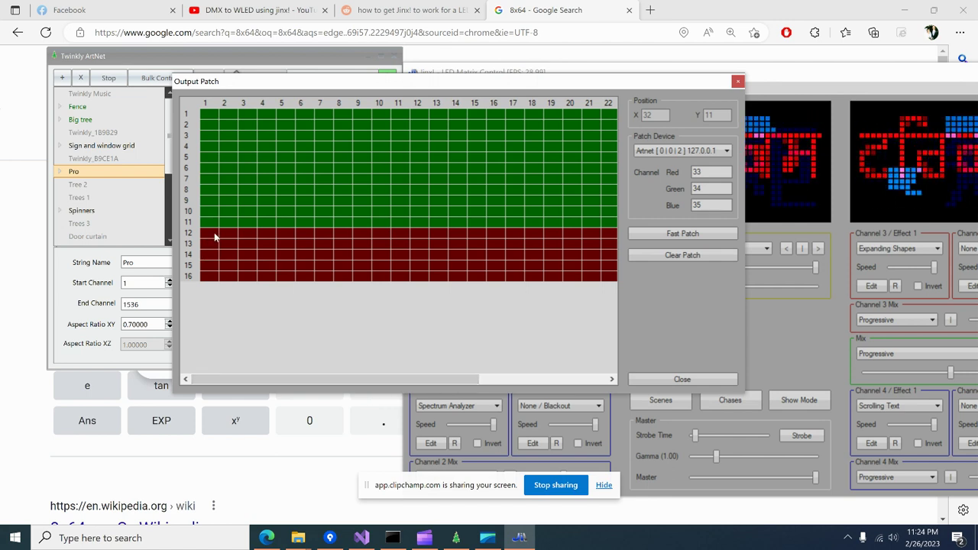
click(214, 232)
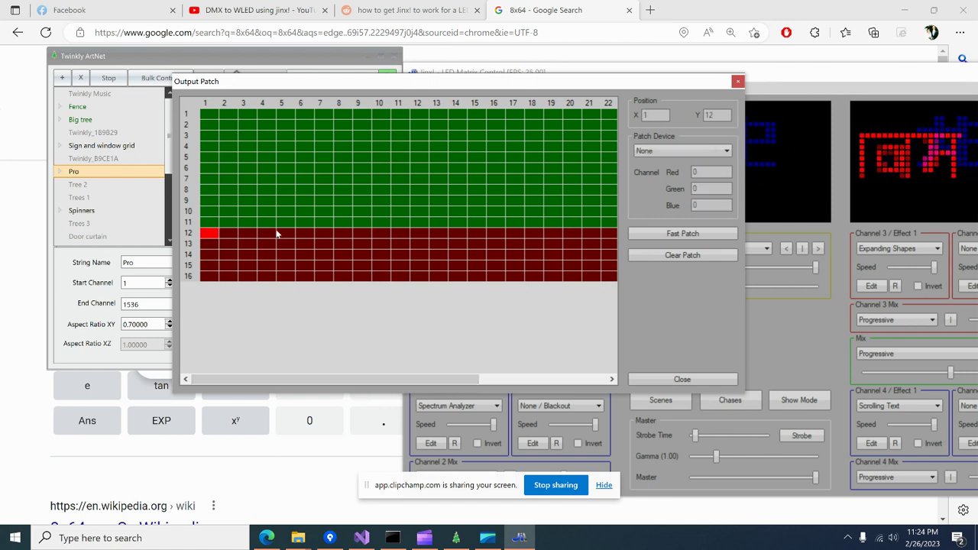
click(679, 234)
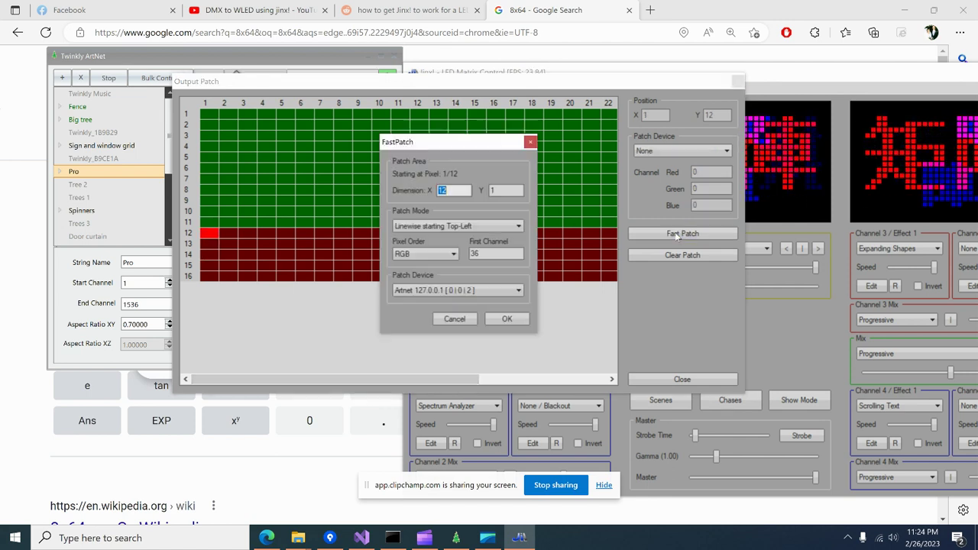
click(479, 253)
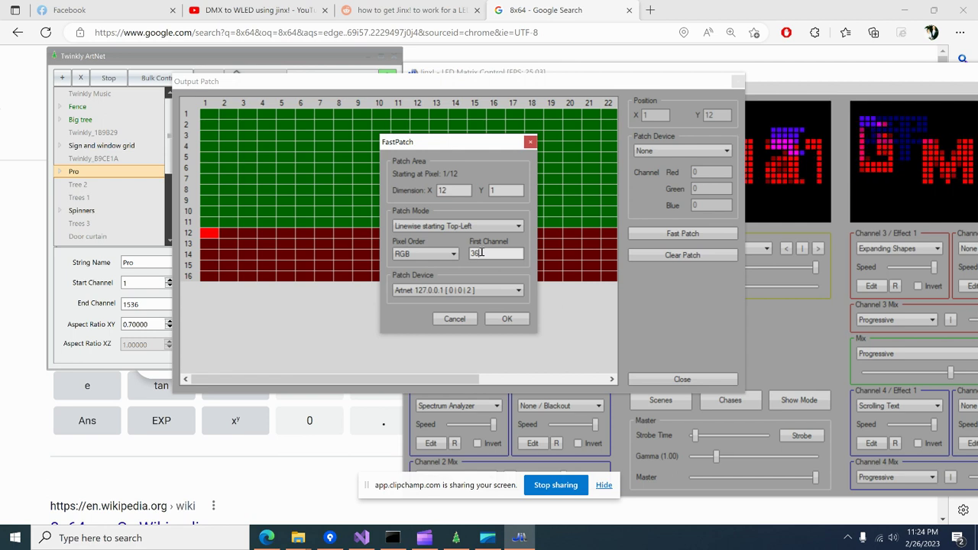
click(454, 189)
key(BackSpace)
key(BackSpace)
text(32)
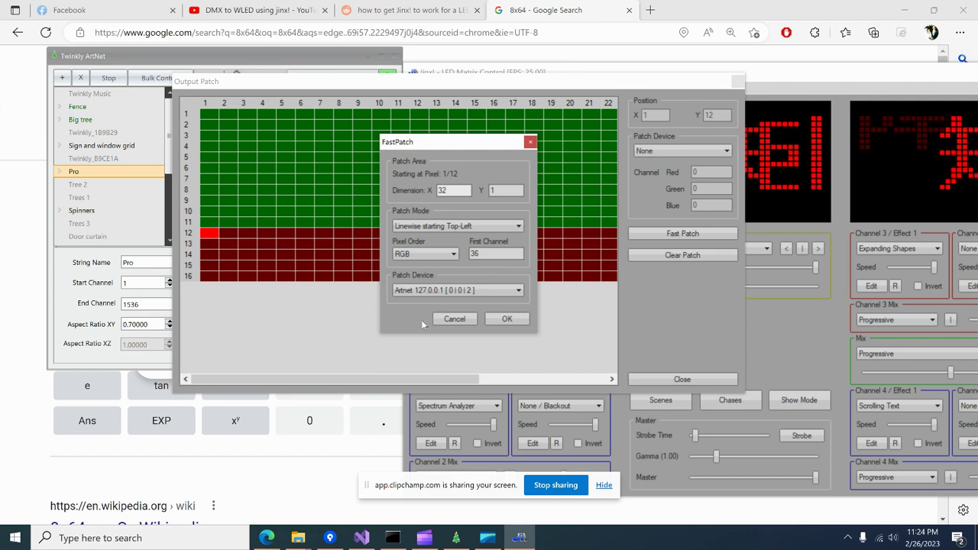
click(505, 189)
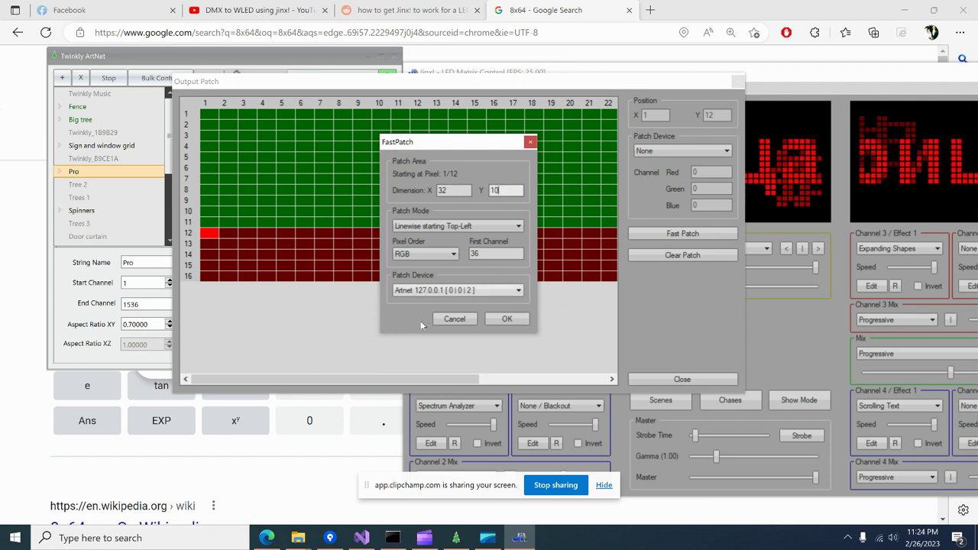
text(0)
click(473, 291)
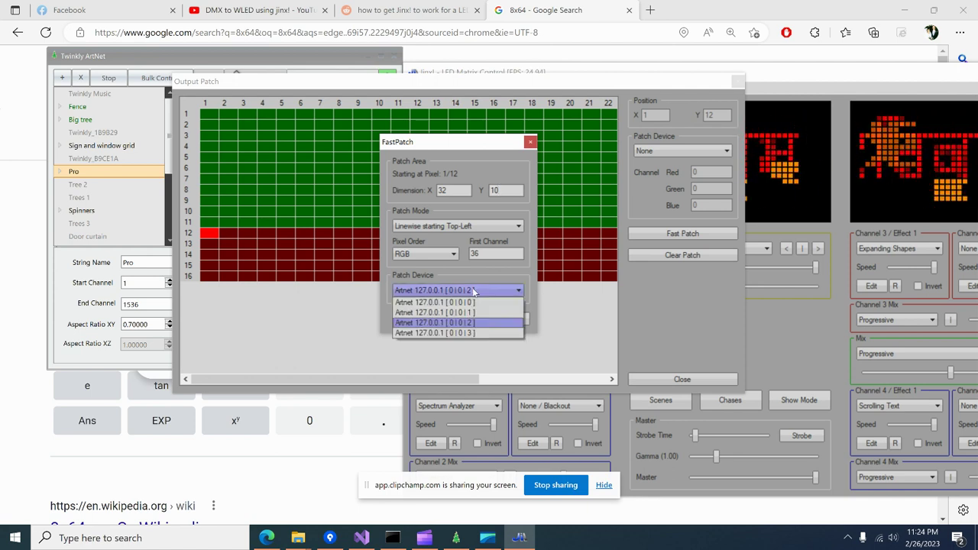
click(473, 291)
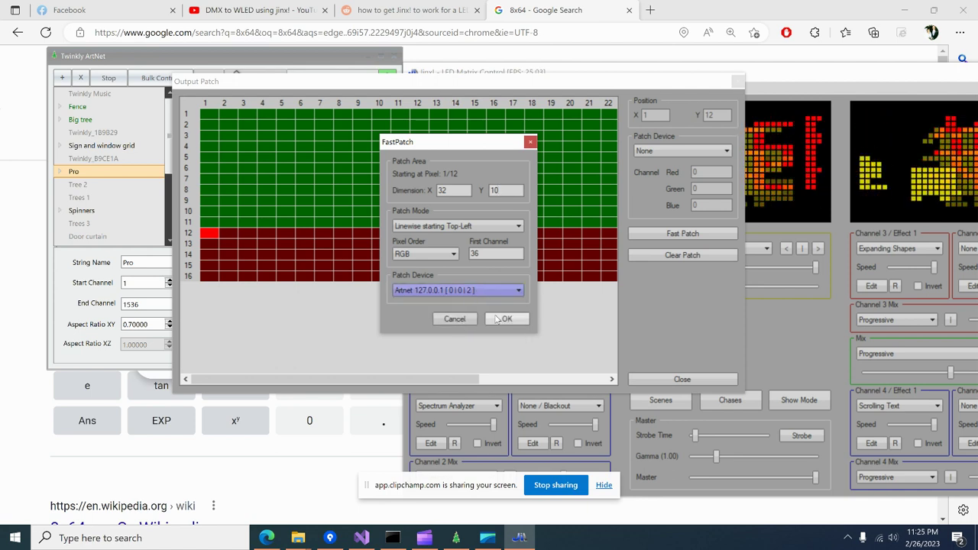
click(506, 318)
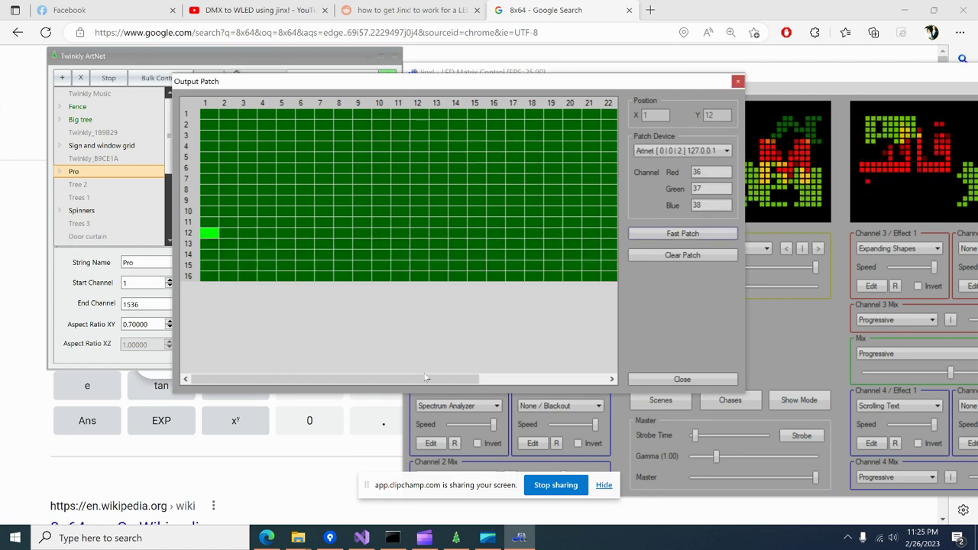
- Patch pixels X 31 and X 32 in row 16 to Artnet [0|0|3] 127.0.0.1 with RGB channels 0, 1, 2 and 3, 4, 5, and close the patch
drag(297, 381, 434, 406)
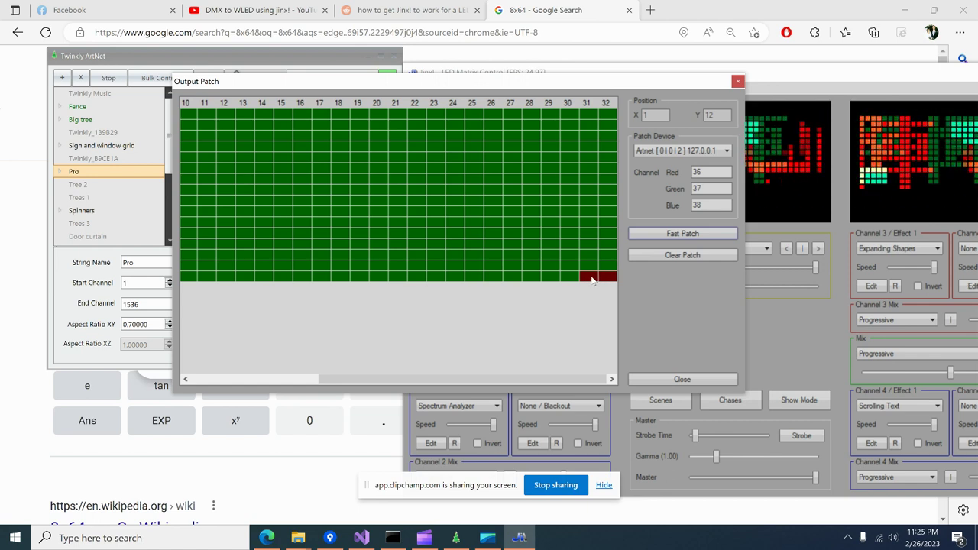
click(592, 278)
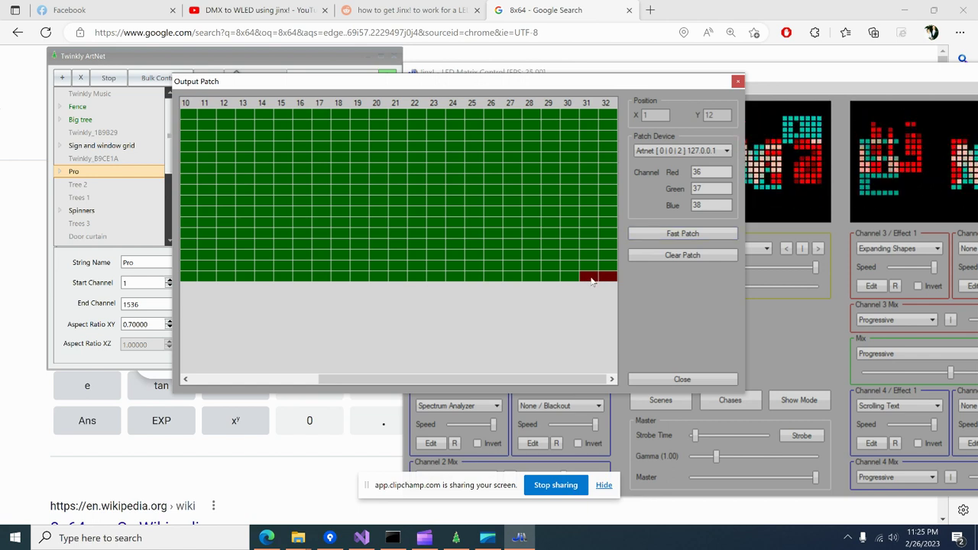
click(692, 151)
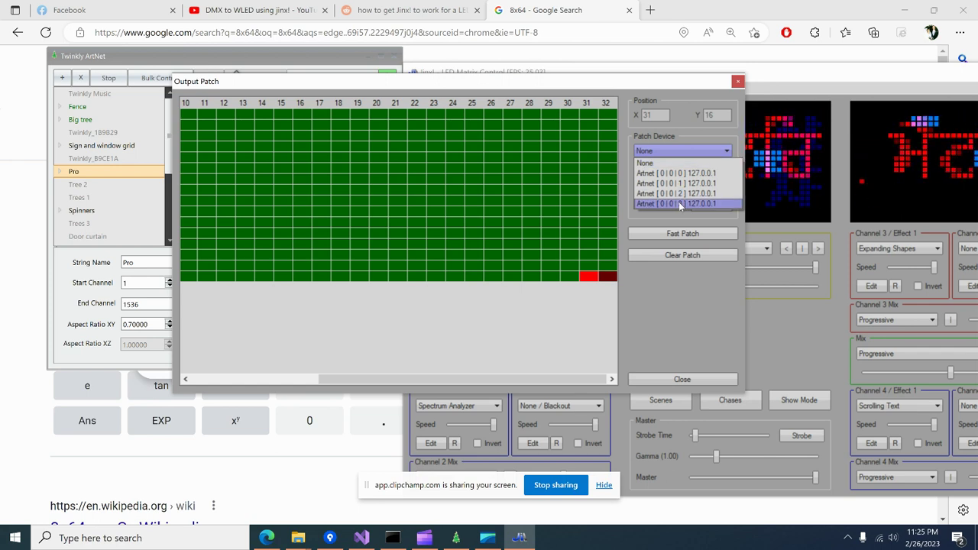
click(680, 201)
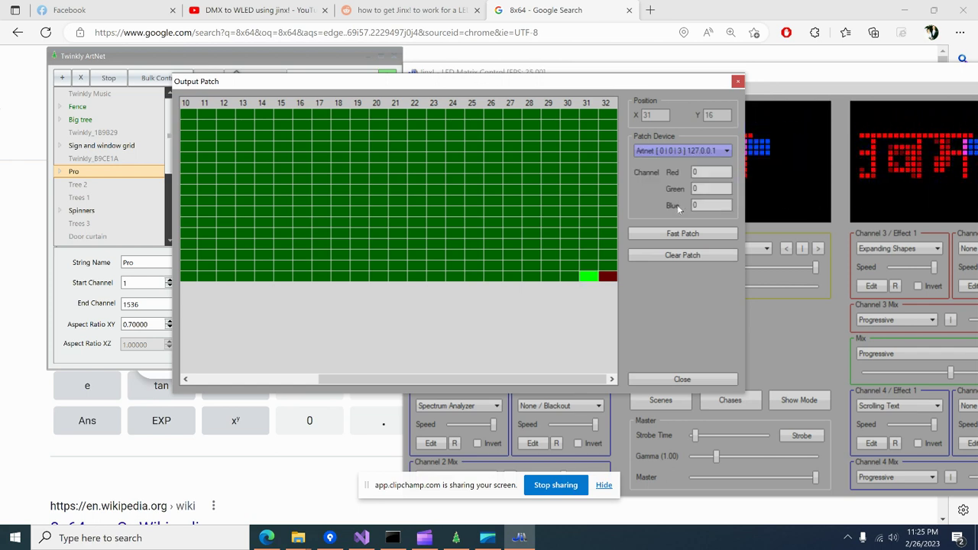
click(607, 278)
click(669, 153)
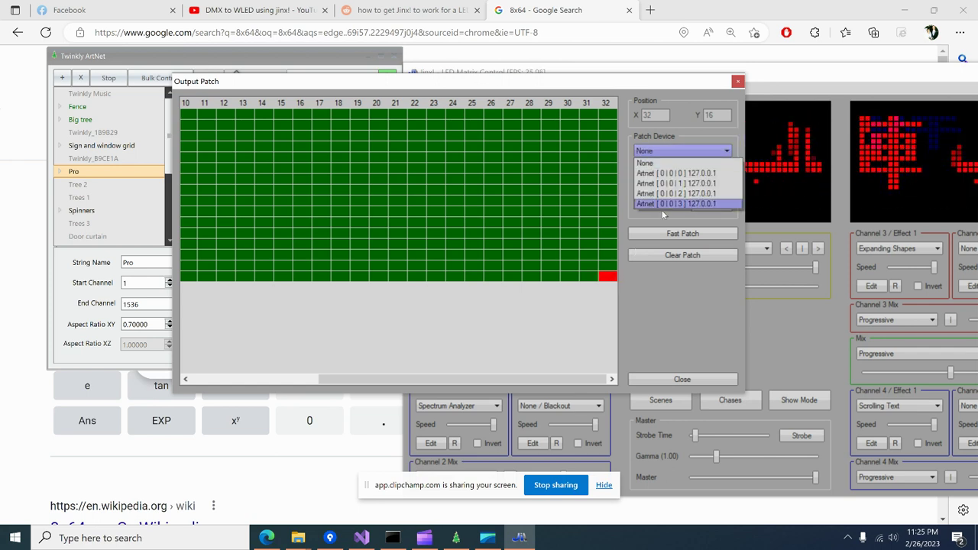
click(670, 204)
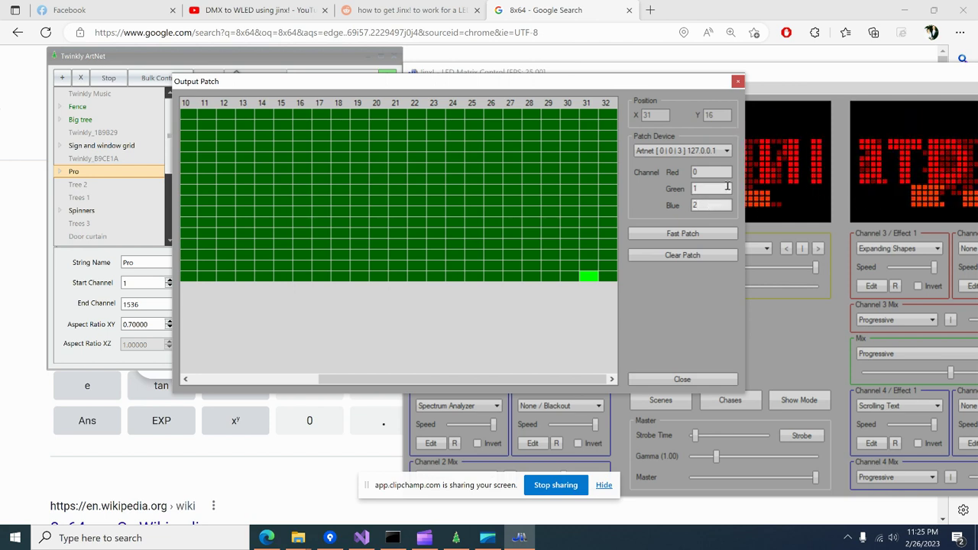
click(613, 276)
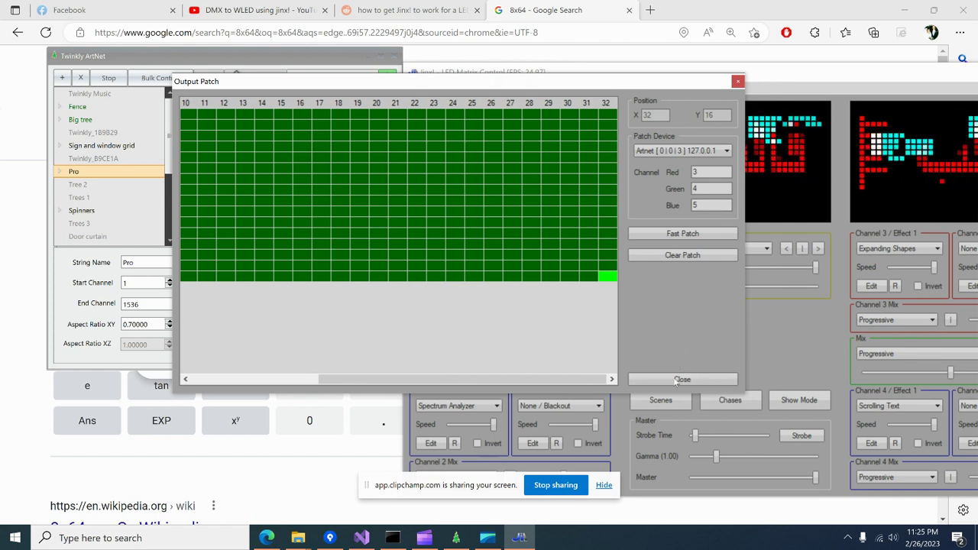
click(673, 382)
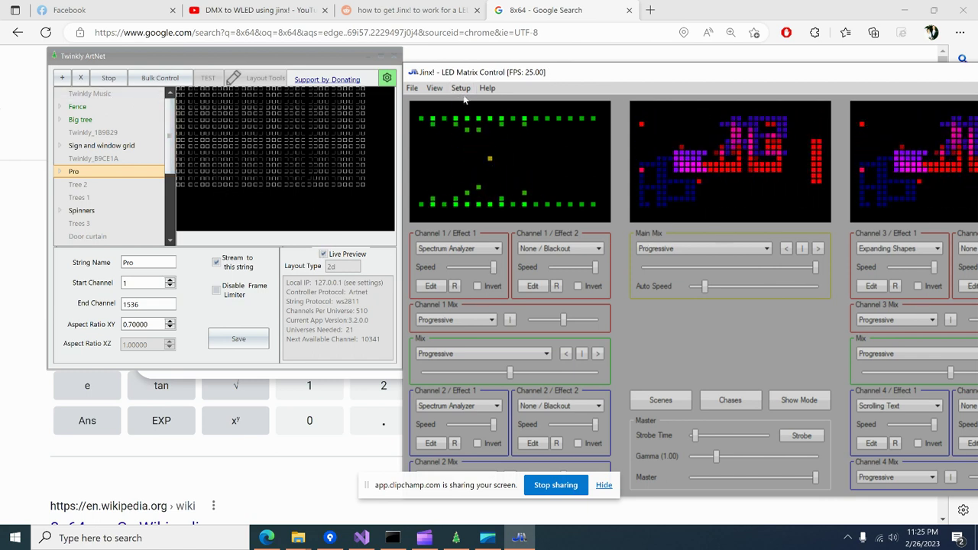
- Start the output and open Show Mode, moving its window so the Twinkly ArtNet preview stays uncovered
click(461, 88)
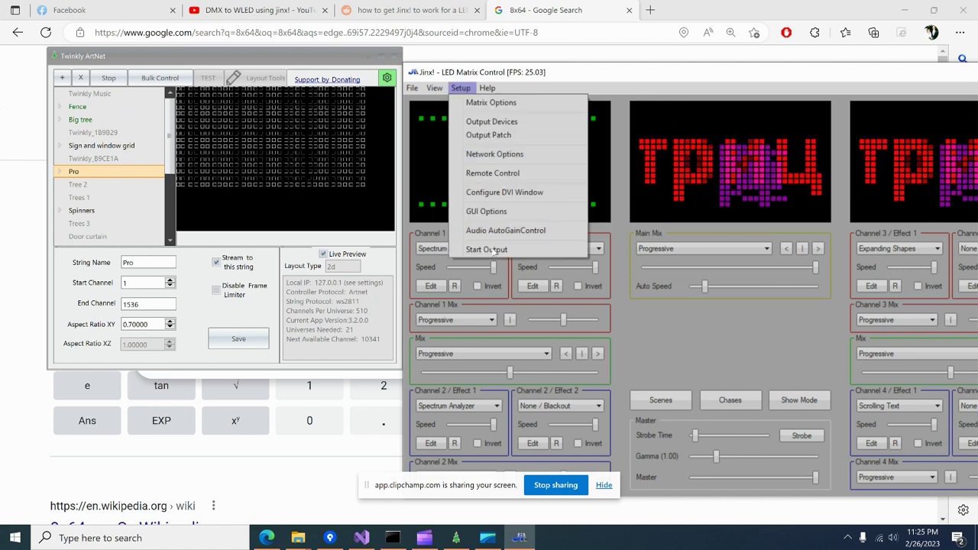
click(493, 251)
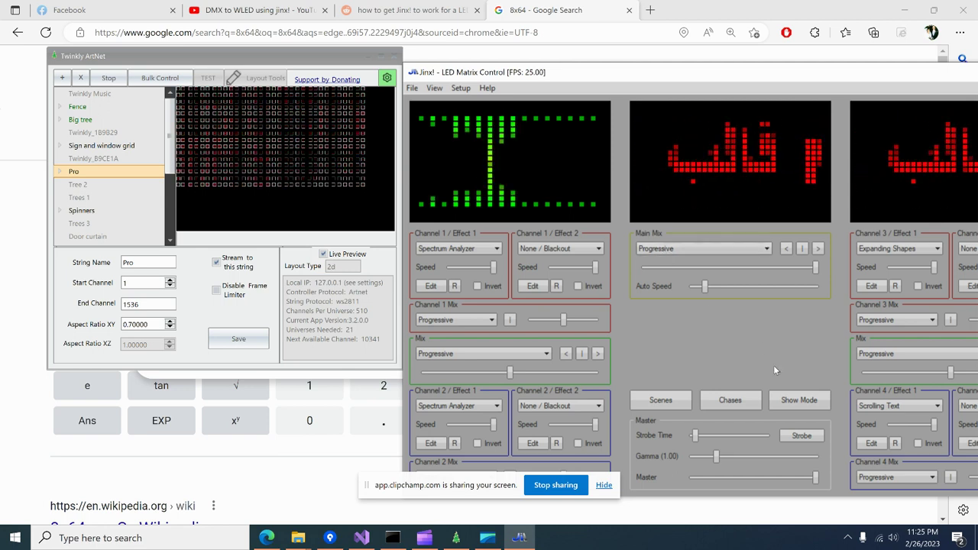
click(791, 398)
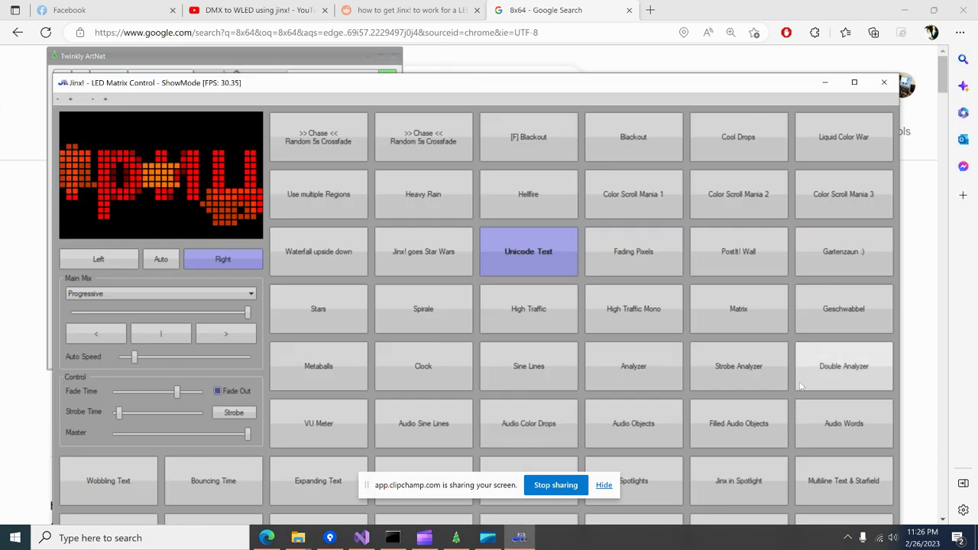
drag(451, 93, 760, 46)
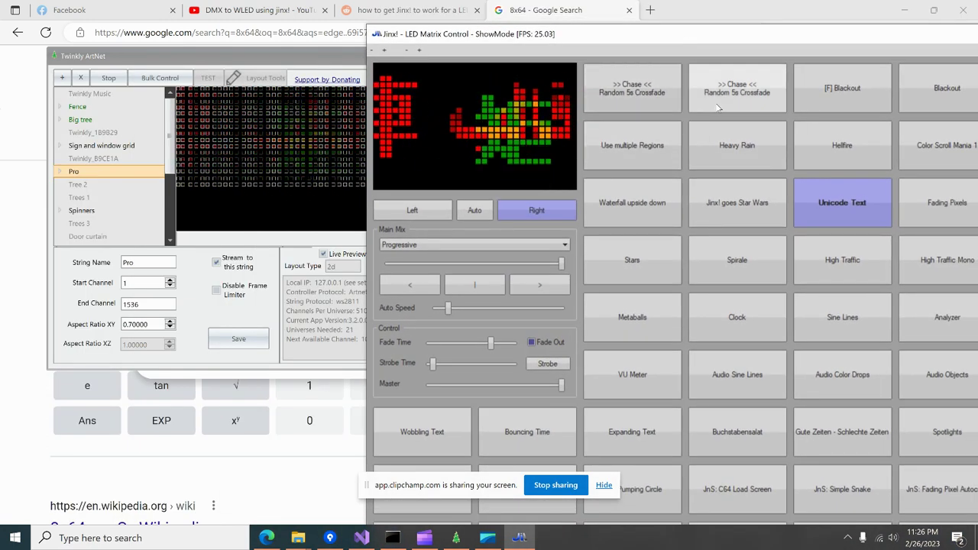
- Play the scenes Metaballs, VU Meter, Audio Sine Lines, Audio Color Drops, Audio Objects and Bouncing Time in turn
click(642, 325)
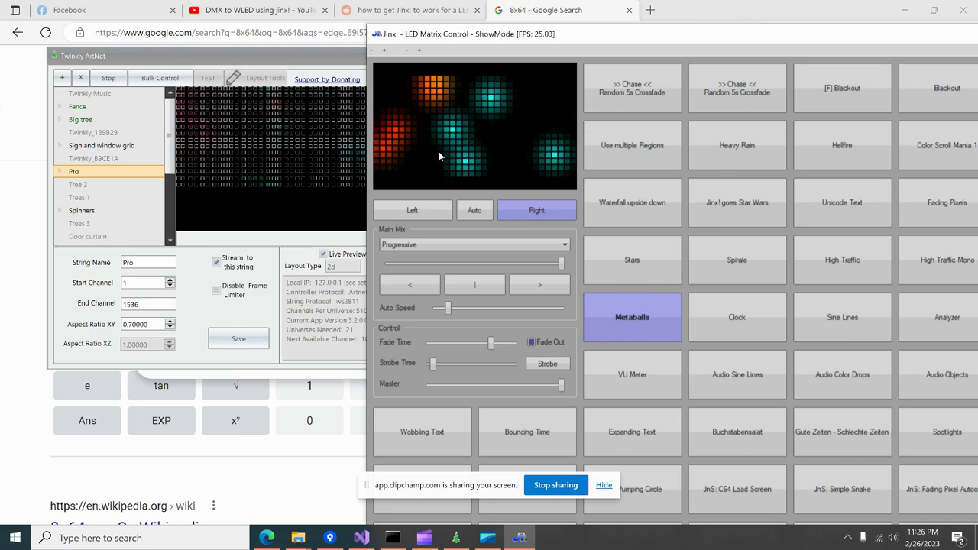
click(631, 385)
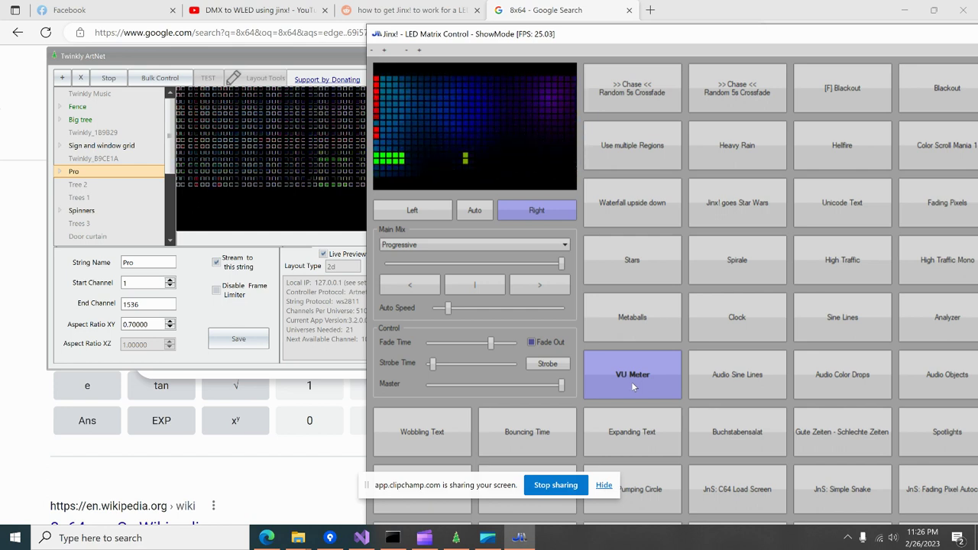
click(738, 375)
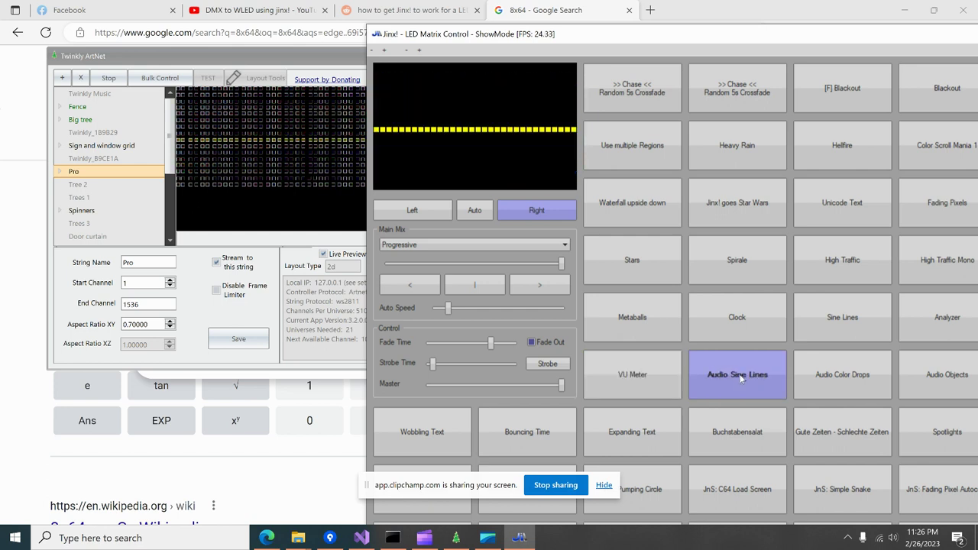
click(827, 383)
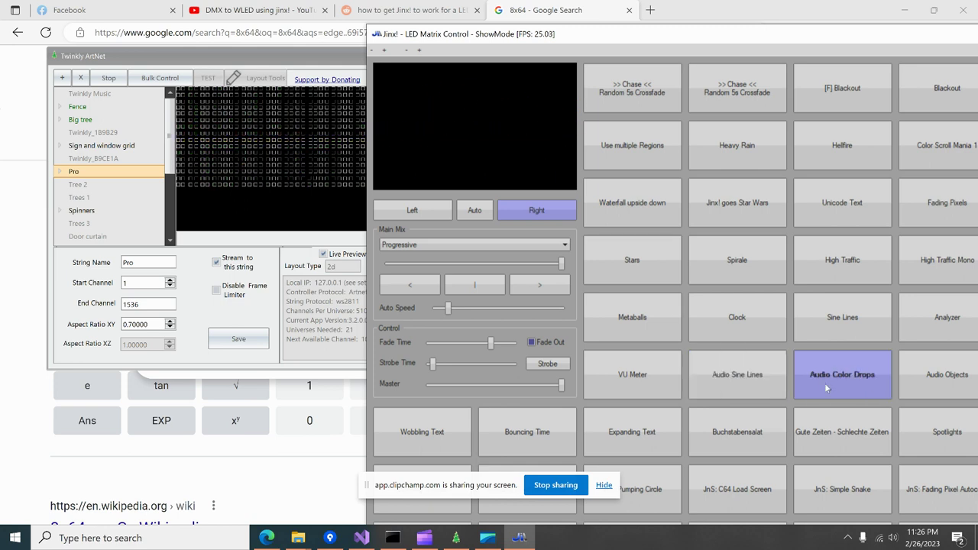
click(923, 367)
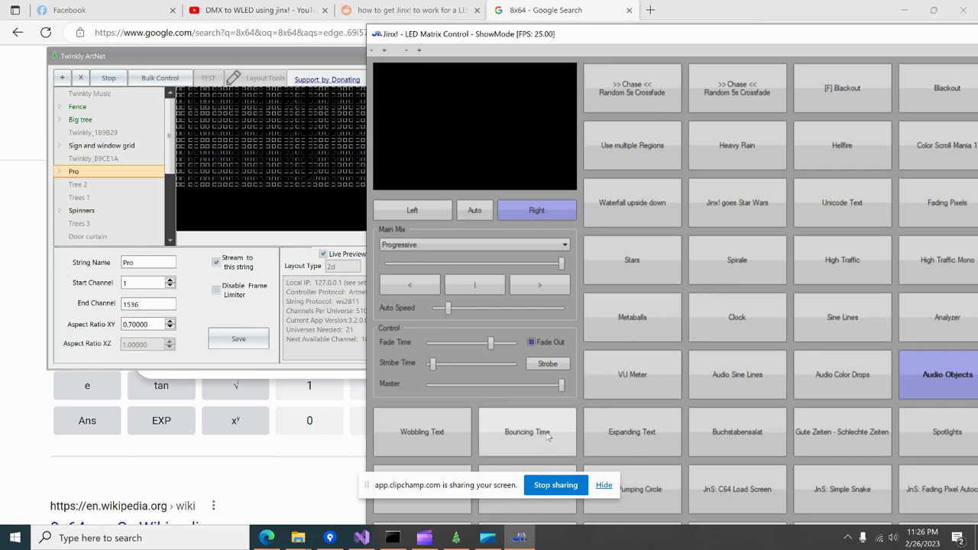
click(511, 449)
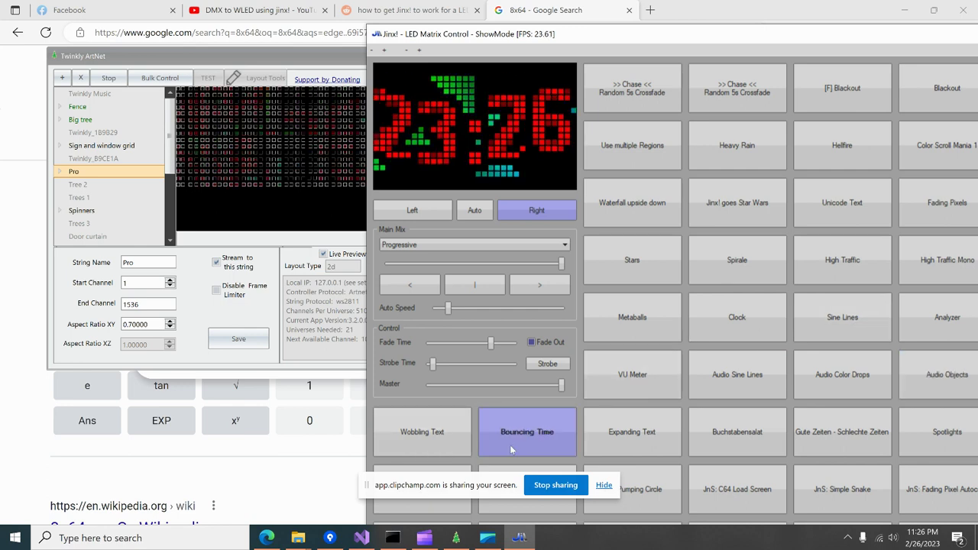
- Play the scenes JnS: C64 Load Screen, JnS: Simple Snake and JnS: C64 Load Screen again, and hide the screen-sharing notice
click(751, 493)
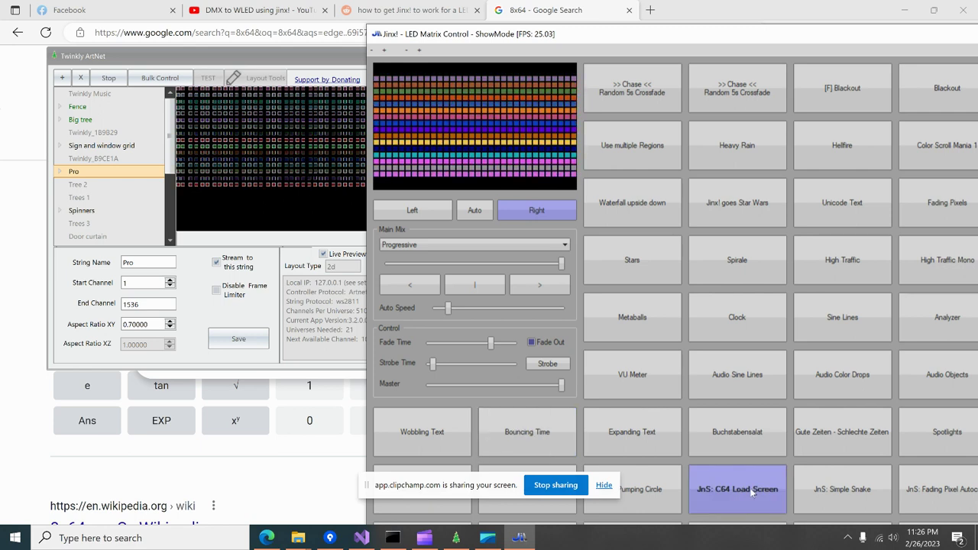
click(838, 493)
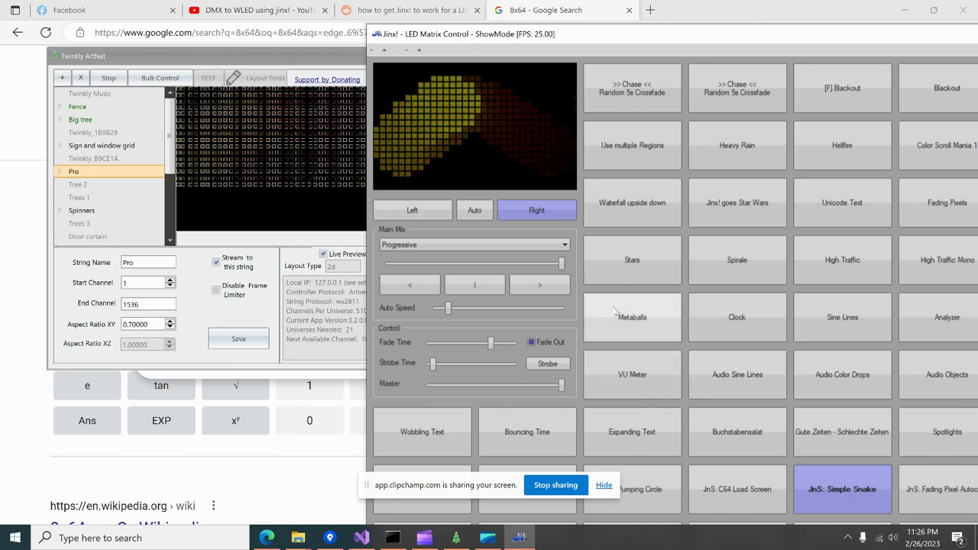
click(758, 495)
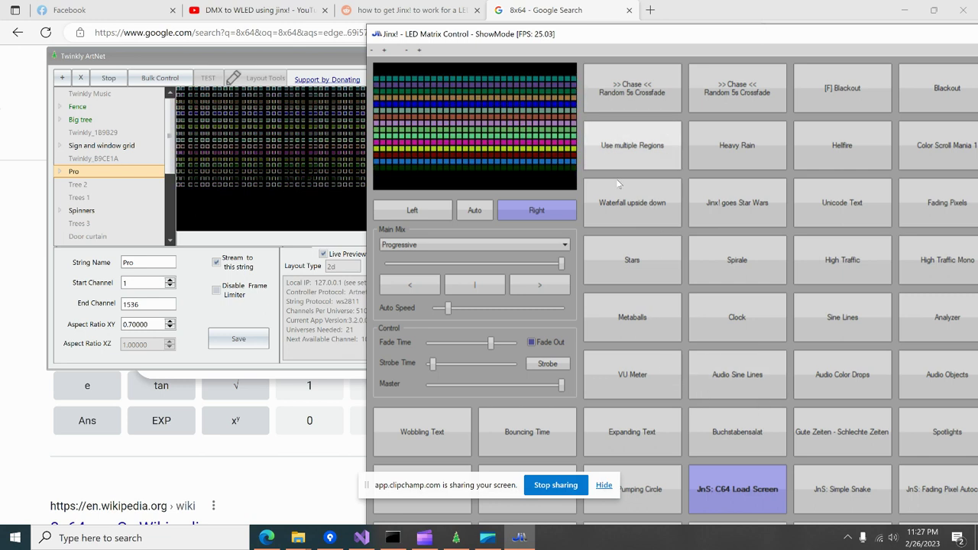
click(601, 492)
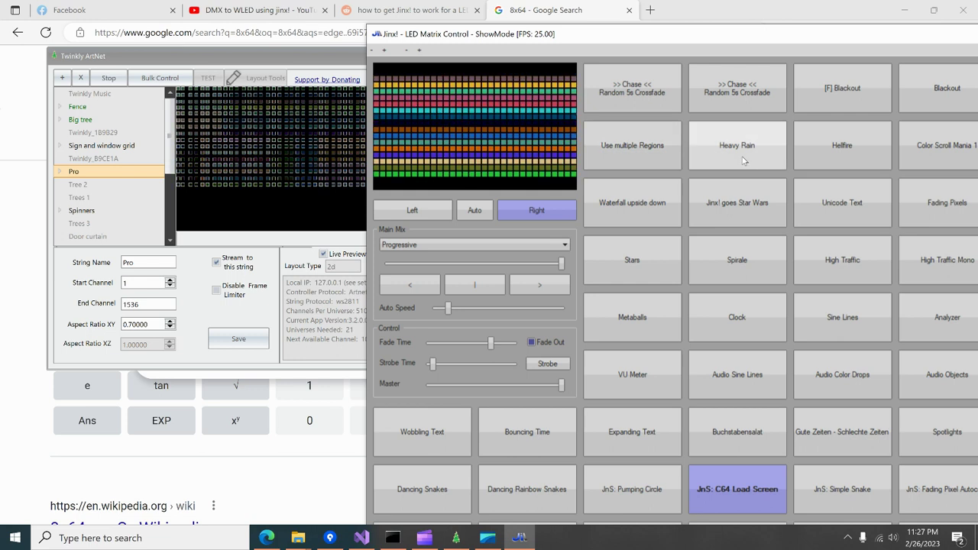
- Maximize the Show Mode window and play JnS: Simple VU Meter, JnS: Simple Audio Waveform and JnS: Simple Color Scroll in turn
drag(764, 42, 445, 5)
click(706, 474)
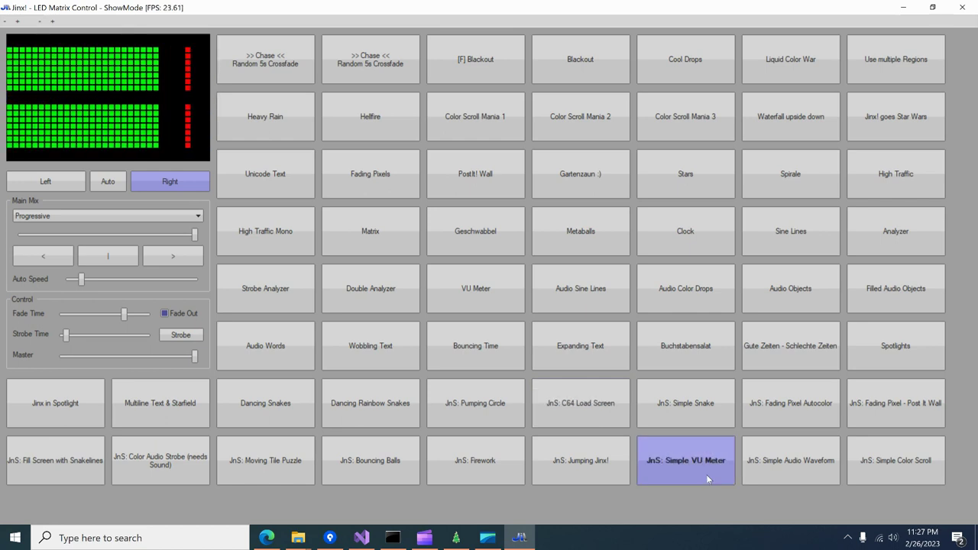
click(806, 459)
click(893, 466)
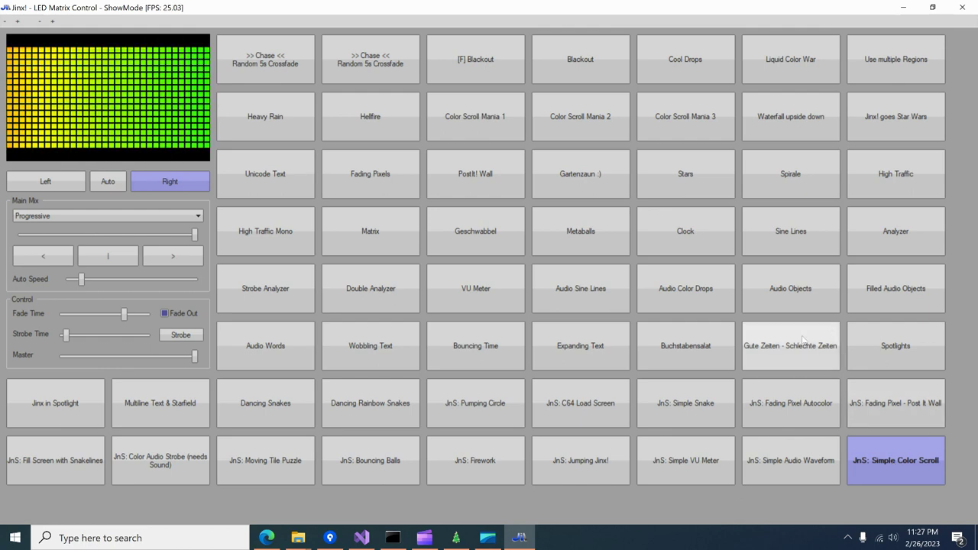
- Play the scenes Gute Zeiten - Schlechte Zeiten, Audio Objects, Audio Color Drops and Clock in turn
click(804, 342)
click(791, 294)
click(685, 295)
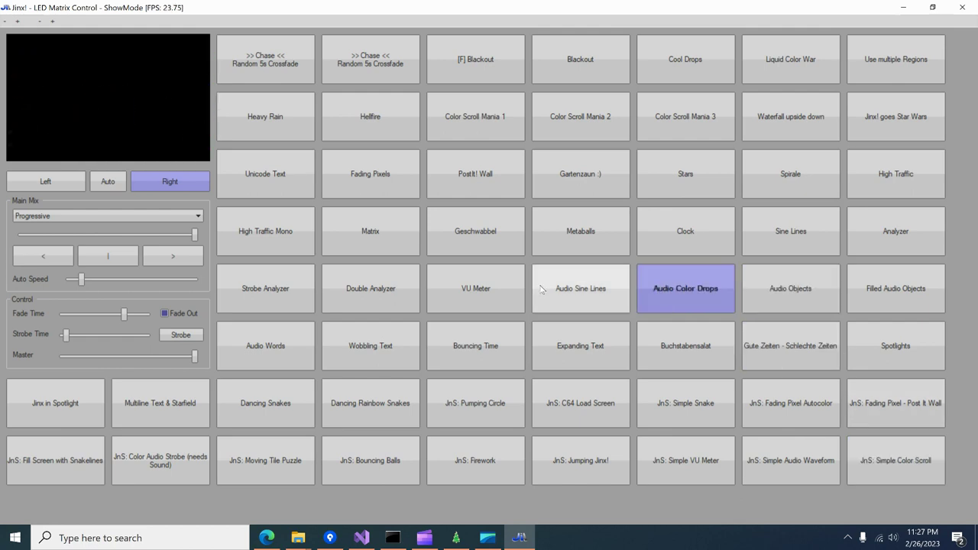
click(700, 225)
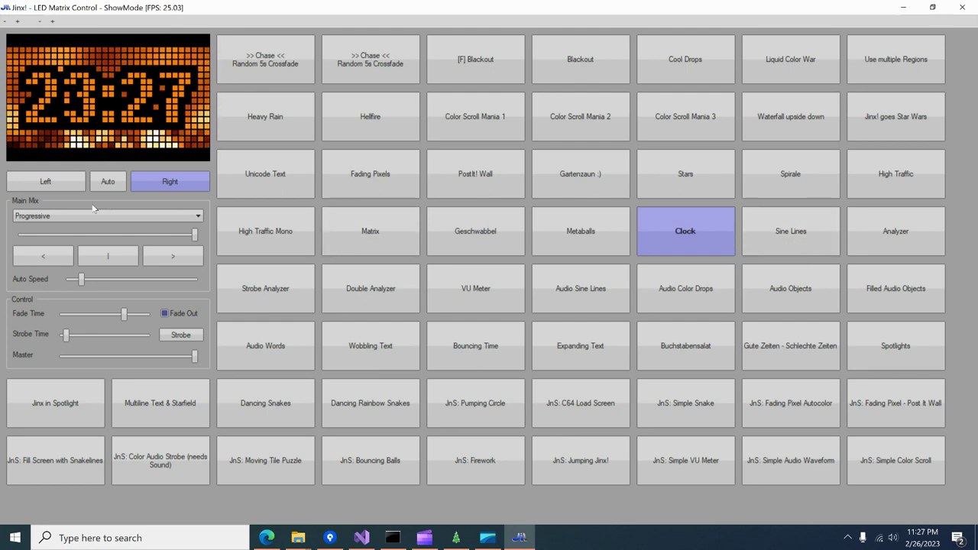
- Switch control to the Left channel, select PostIt! Wall, Fading Pixels and Heavy Rain in turn, and start the Random 5s Crossfade chase
click(45, 181)
click(481, 172)
click(374, 178)
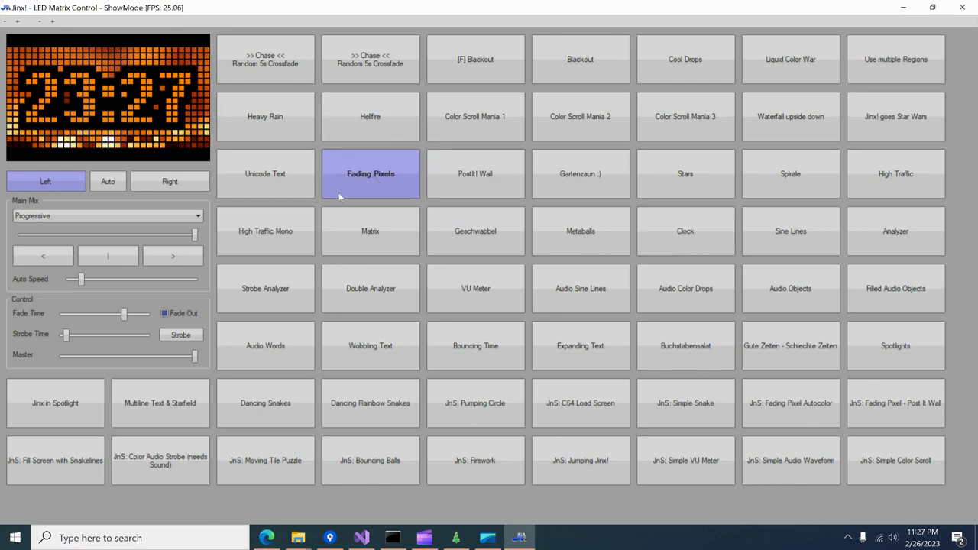
click(288, 122)
click(268, 61)
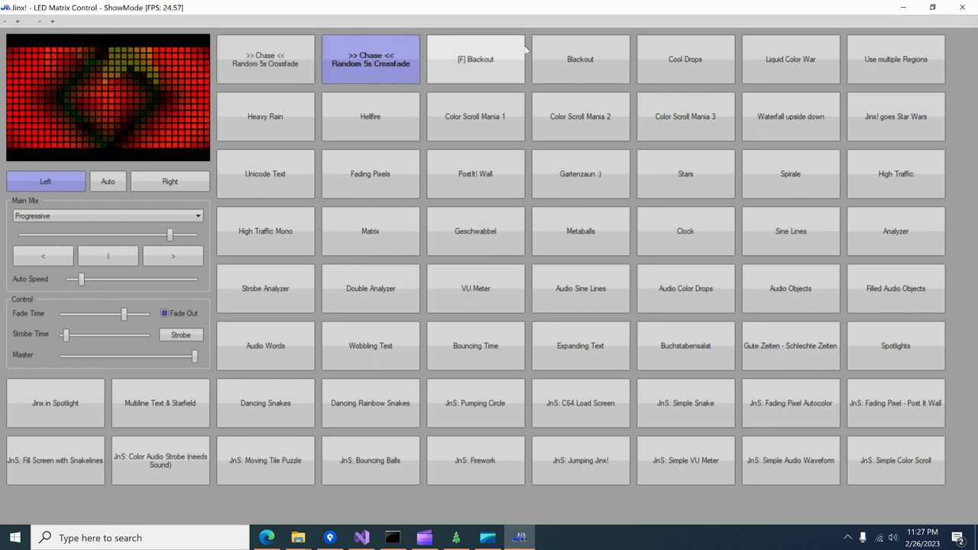
- Trigger [F] Blackout and Blackout, and select the scenes Color Scroll Mania 2, Metaballs and Clock in turn
click(523, 50)
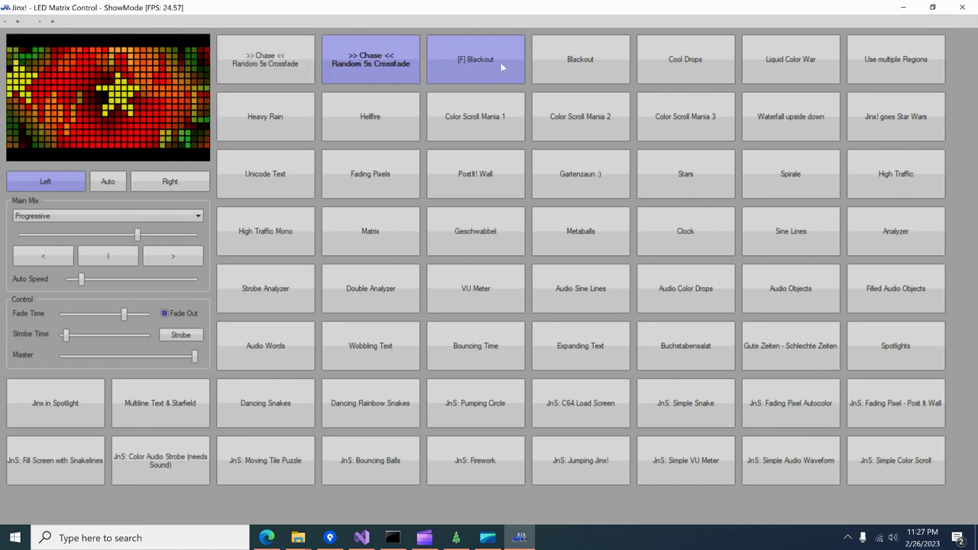
click(590, 77)
click(594, 129)
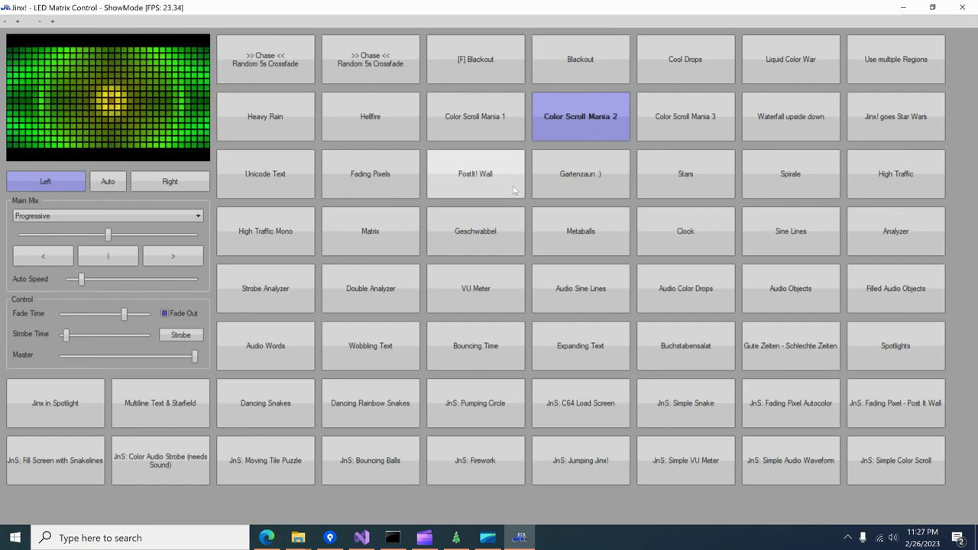
click(564, 237)
click(673, 239)
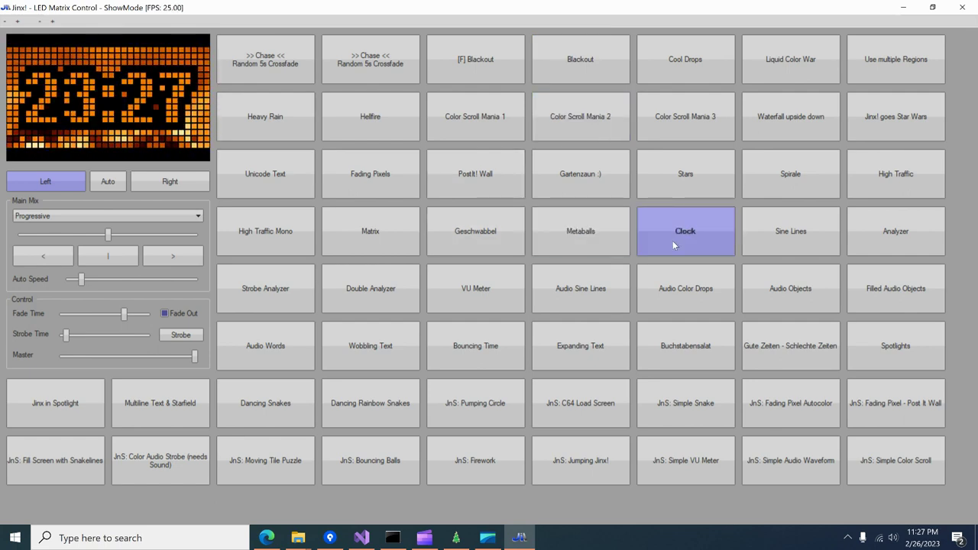